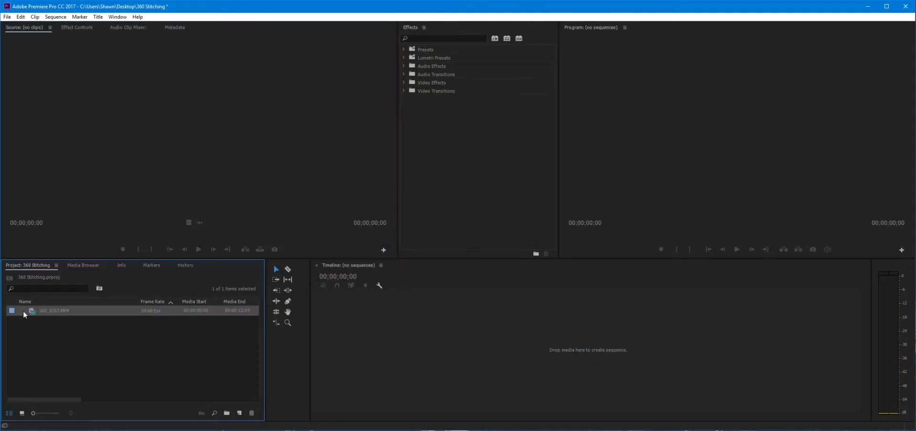
Build a 360_0357 sequence from the 360_0357.MP4 clip and preview its first 6 seconds.
{"action": "double_click", "coordinate": [30, 311]}
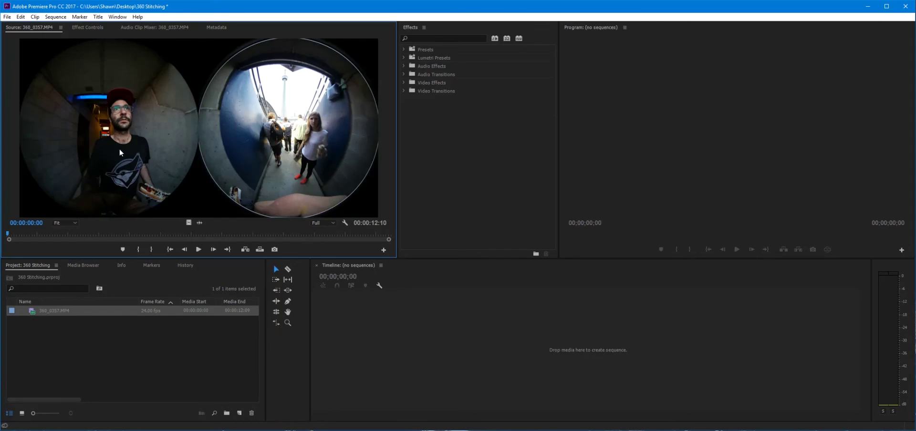
{"action": "left_click_drag", "start_coordinate": [115, 137], "coordinate": [368, 325]}
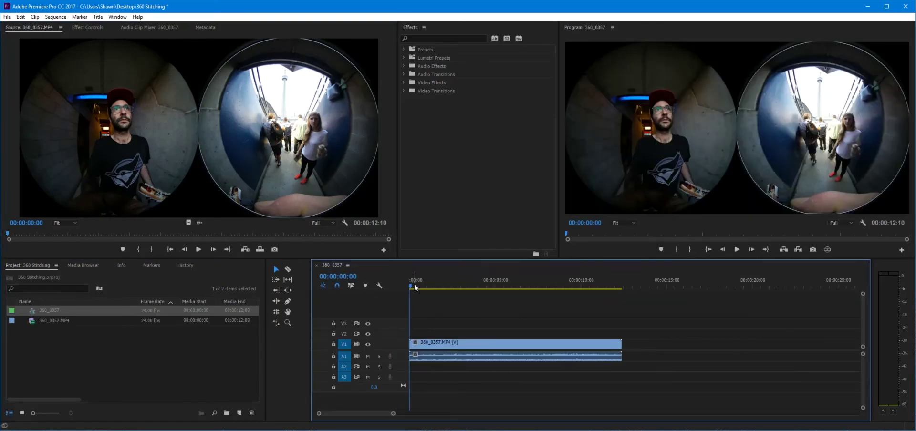
{"action": "left_click_drag", "start_coordinate": [430, 286], "coordinate": [403, 288]}
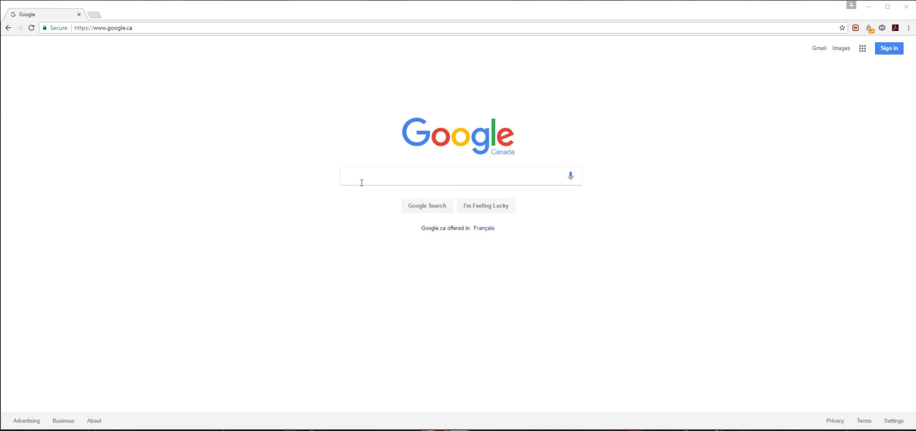
Search Google for 'samsung 360 director 64 bit', starting from the autocomplete suggestion.
{"action": "left_click", "coordinate": [361, 182]}
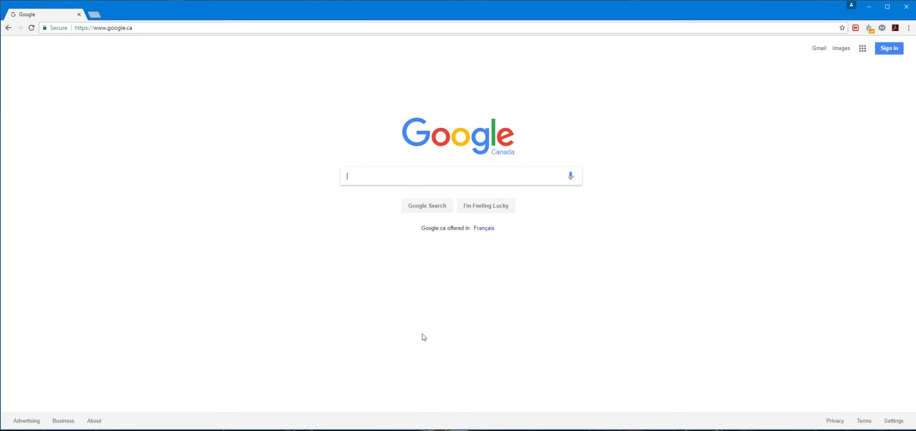
{"action": "type", "text": "sams"}
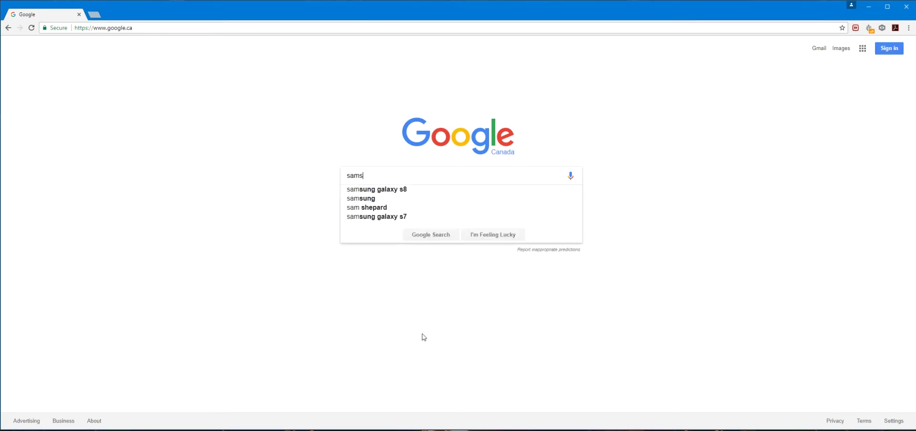
{"action": "type", "text": "ung 360 d"}
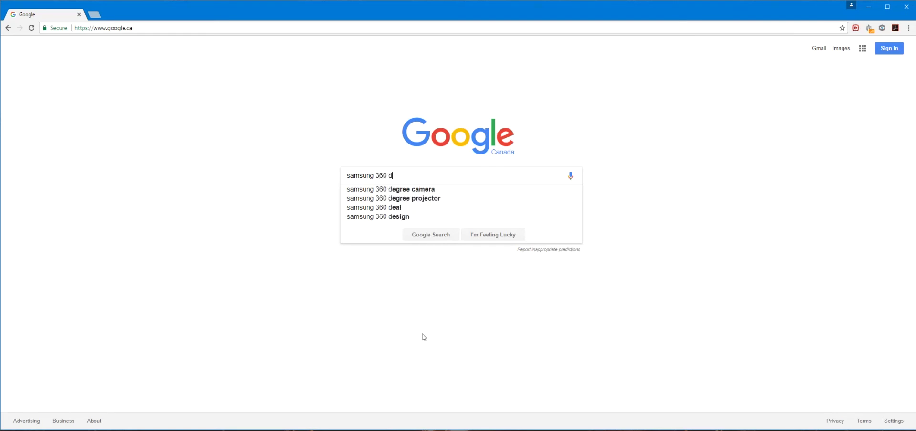
{"action": "type", "text": "irector"}
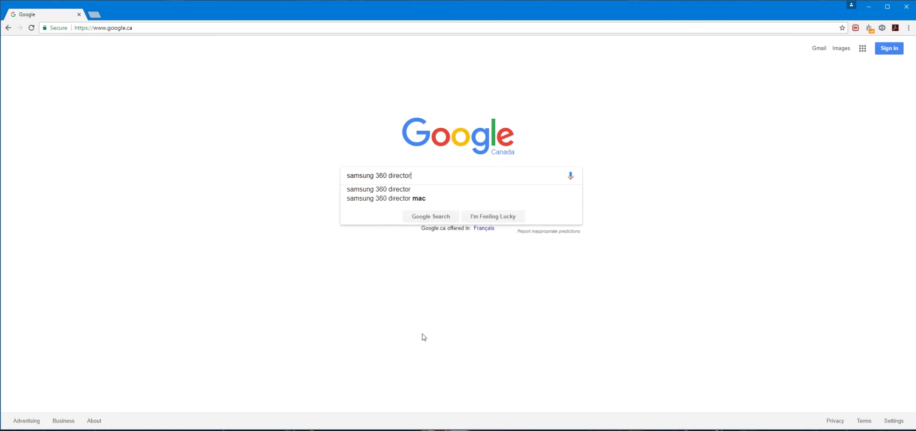
{"action": "key", "text": "Down"}
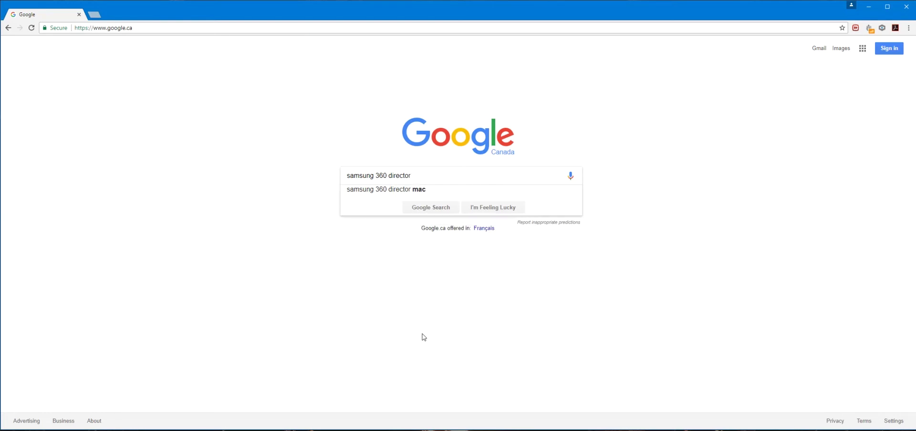
{"action": "type", "text": "64 bit"}
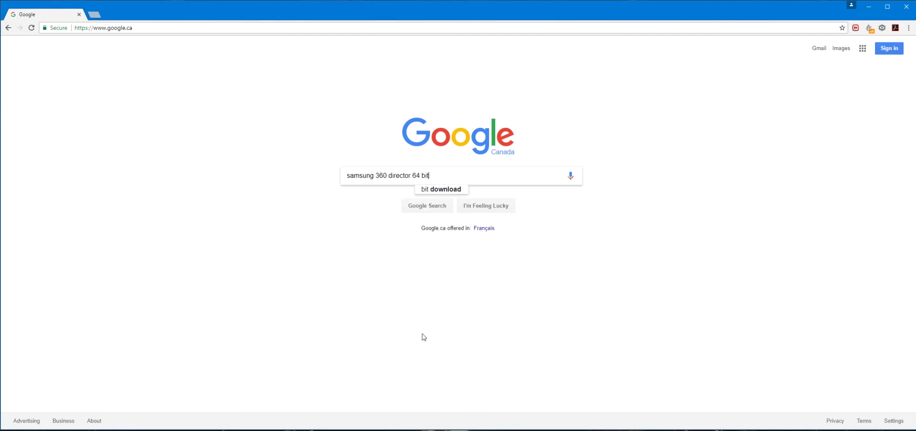
{"action": "key", "text": "Return"}
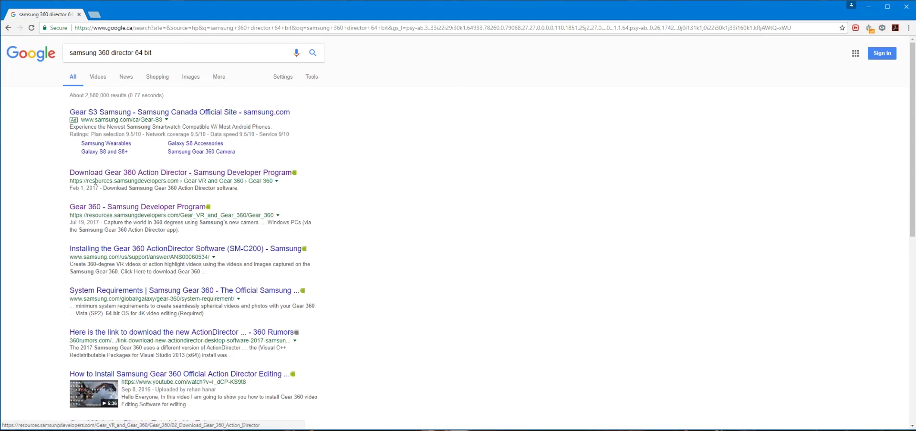
Download the Gear 360 Action Director installer from the Samsung developers download page.
{"action": "left_click_drag", "start_coordinate": [88, 182], "coordinate": [179, 180]}
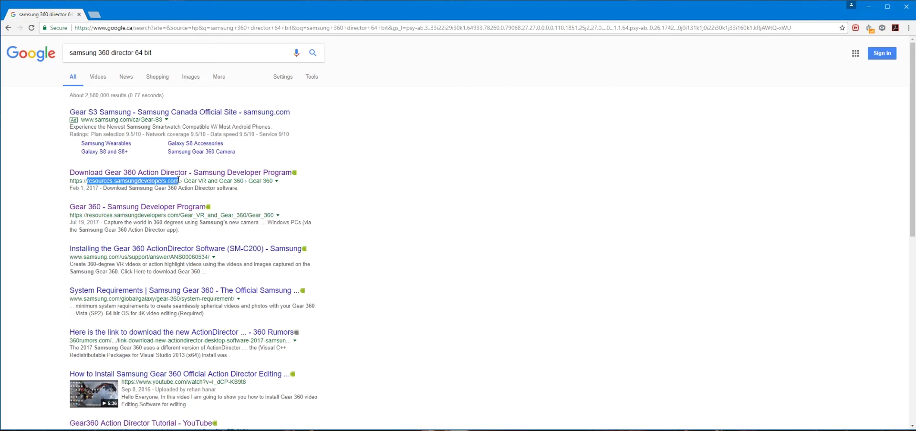
{"action": "left_click", "coordinate": [189, 175]}
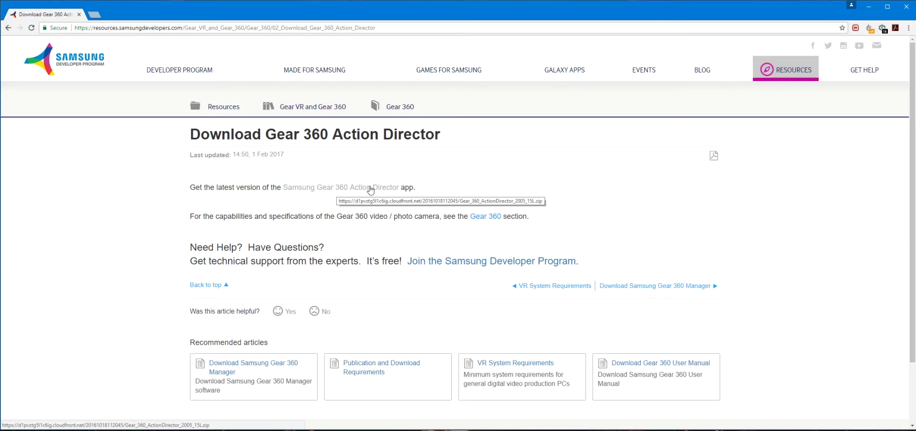
{"action": "left_click", "coordinate": [370, 190]}
{"action": "left_click", "coordinate": [512, 219]}
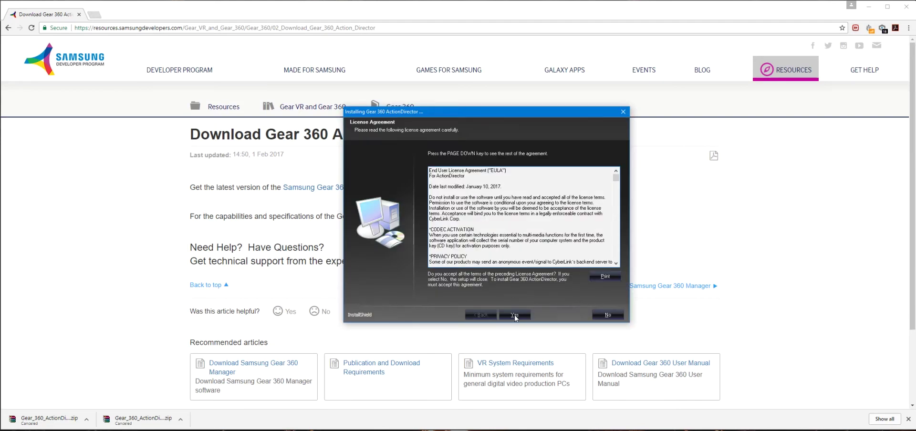
Install Gear 360 ActionDirector, accepting the license and the default destination folder.
{"action": "left_click", "coordinate": [515, 315]}
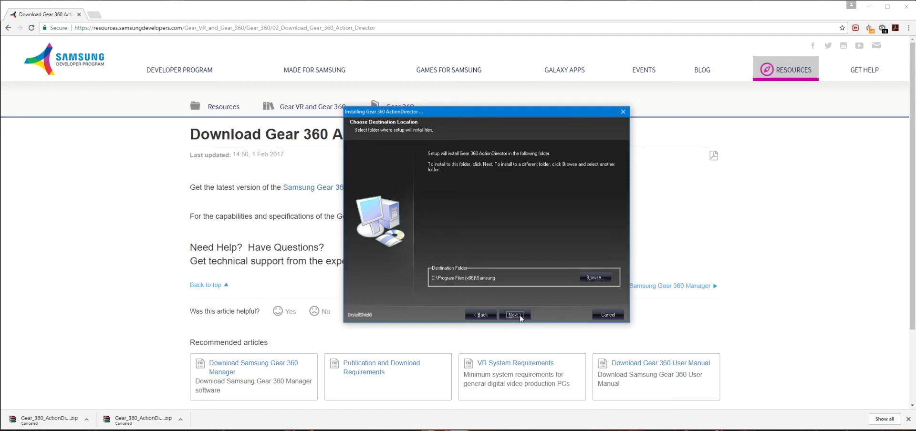
{"action": "left_click", "coordinate": [514, 316]}
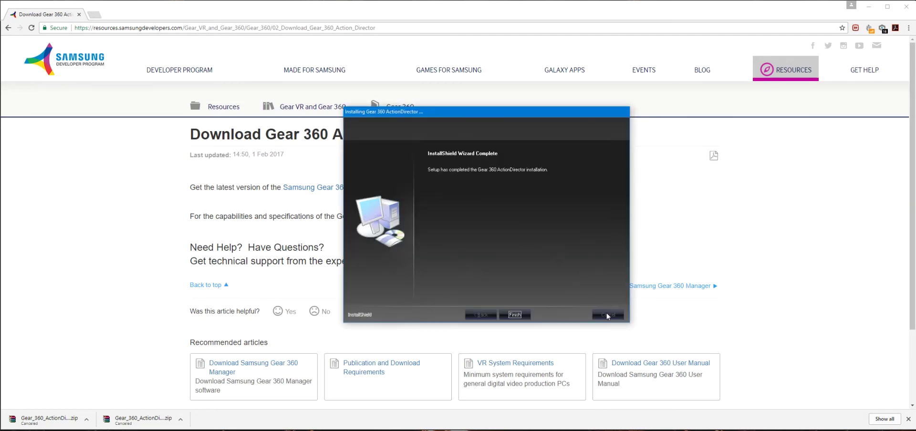
{"action": "left_click", "coordinate": [515, 314]}
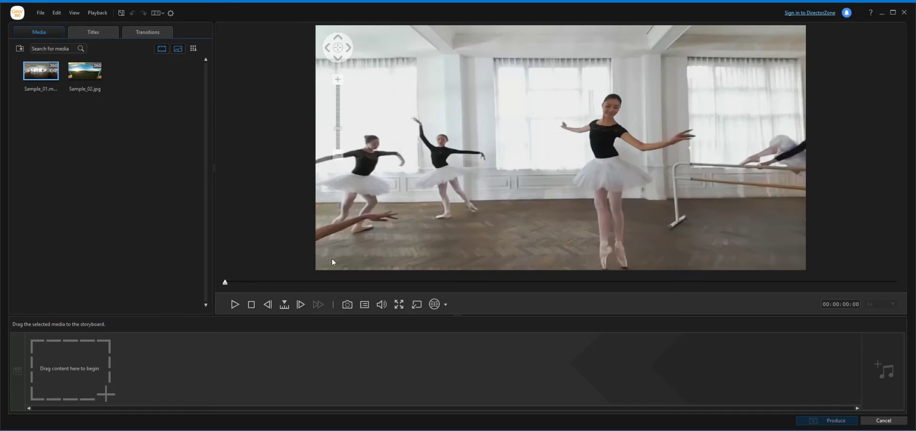
Preview the ballet and Sample_02.jpg samples, then remove both from the media library.
{"action": "left_click_drag", "start_coordinate": [542, 211], "coordinate": [384, 174]}
{"action": "left_click", "coordinate": [82, 71]}
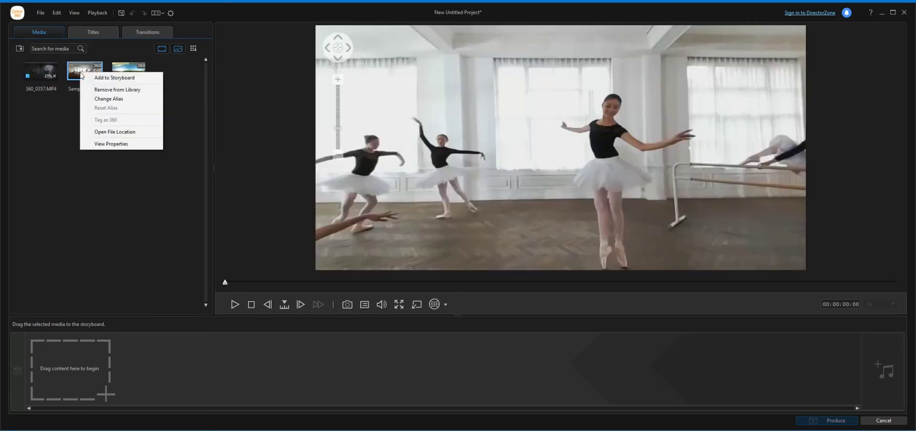
{"action": "left_click", "coordinate": [120, 89]}
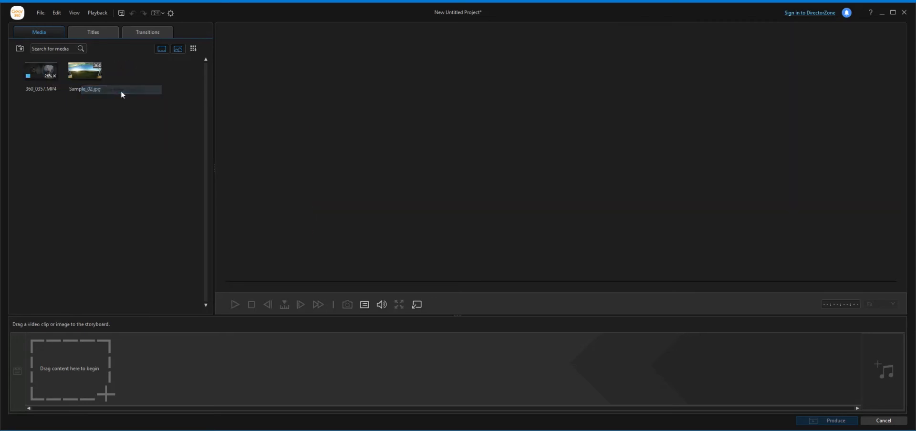
{"action": "right_click", "coordinate": [102, 79]}
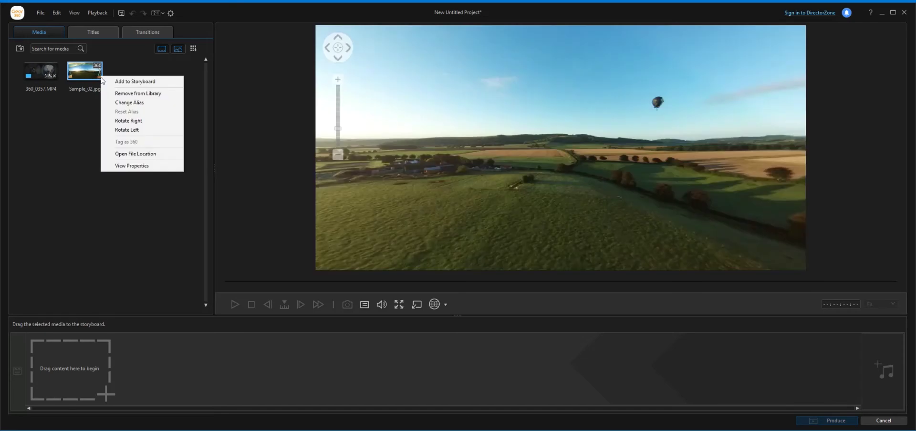
{"action": "left_click", "coordinate": [114, 91]}
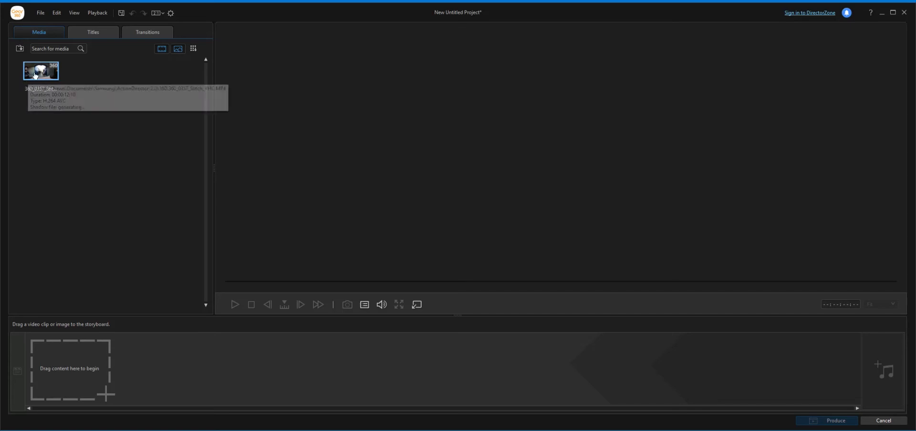
Place the stitched 360_0357 clip on the storyboard and pan its 360 view up toward the tower.
{"action": "mouse_move", "coordinate": [38, 74]}
{"action": "left_mouse_down"}
{"action": "mouse_move", "coordinate": [79, 264]}
{"action": "mouse_move", "coordinate": [85, 392]}
{"action": "mouse_move", "coordinate": [83, 381]}
{"action": "left_mouse_up"}
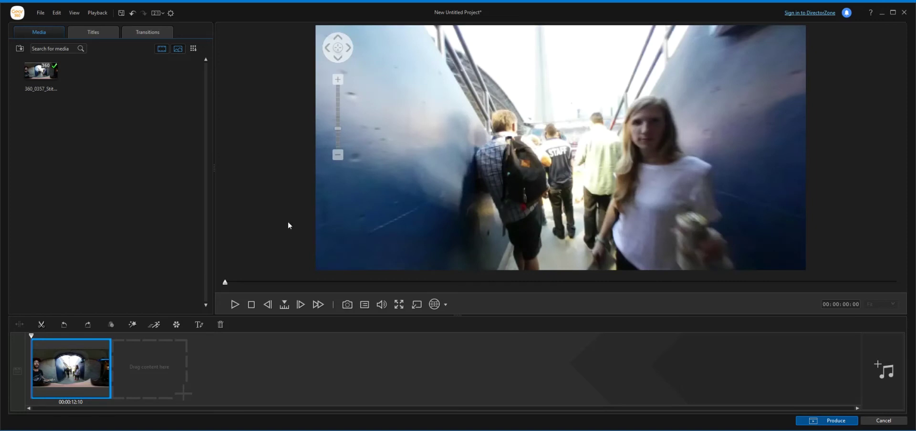
{"action": "left_click_drag", "start_coordinate": [405, 159], "coordinate": [615, 128]}
{"action": "left_click_drag", "start_coordinate": [383, 112], "coordinate": [573, 84]}
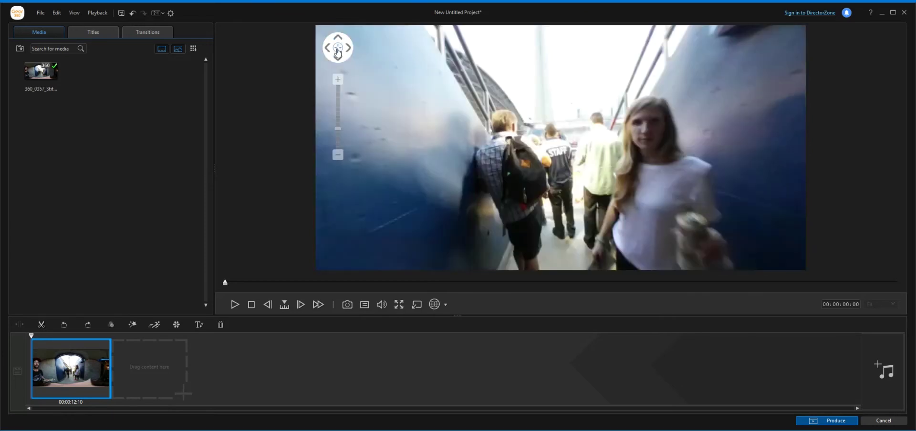
{"action": "left_click", "coordinate": [348, 49]}
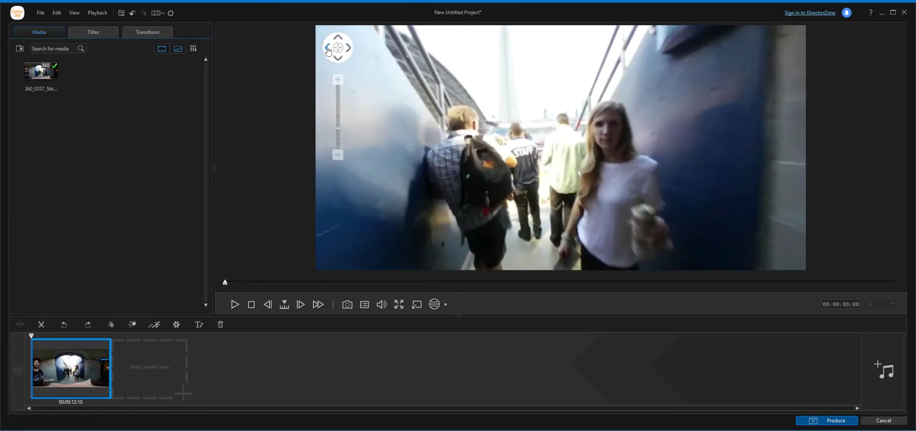
{"action": "left_click", "coordinate": [337, 40]}
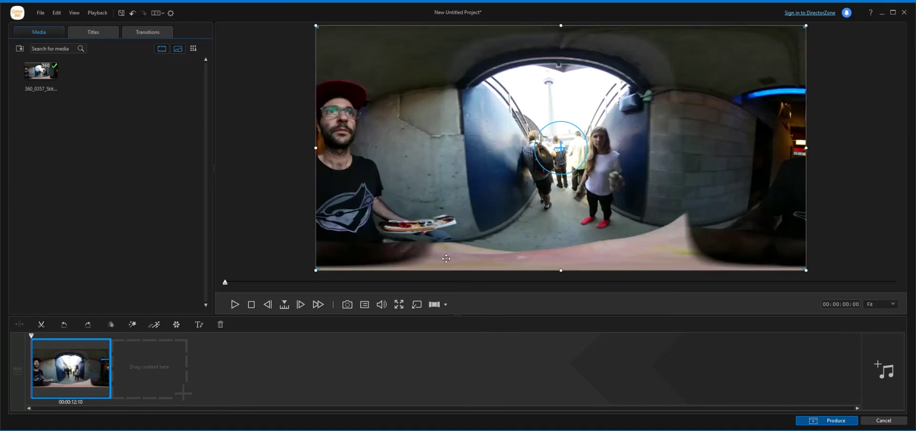
Shift the flat panorama's framing left and right, then float the preview window and re-dock it.
{"action": "left_click_drag", "start_coordinate": [759, 167], "coordinate": [668, 166]}
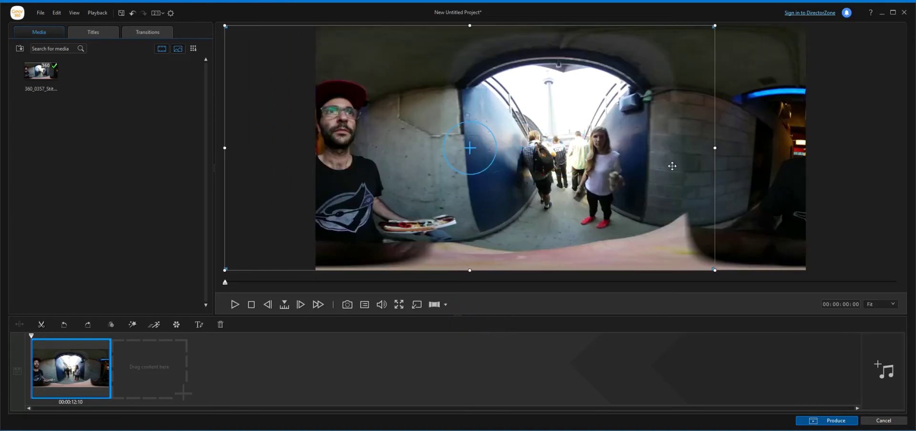
{"action": "left_click_drag", "start_coordinate": [422, 182], "coordinate": [513, 184]}
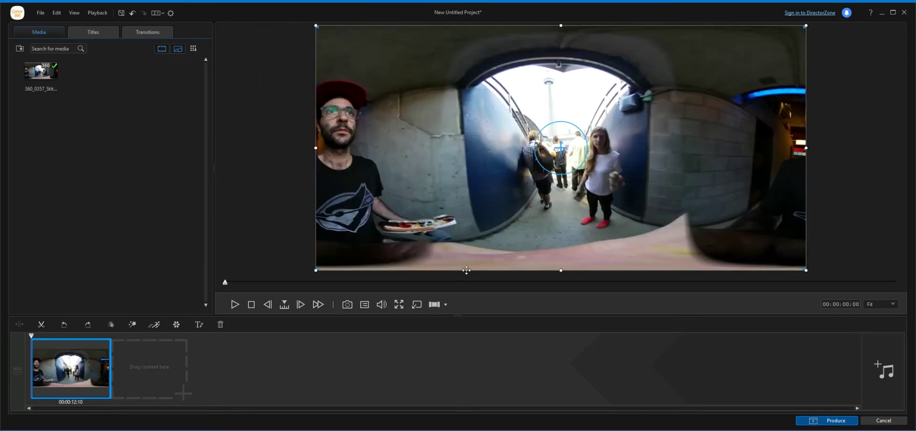
{"action": "left_click", "coordinate": [416, 305]}
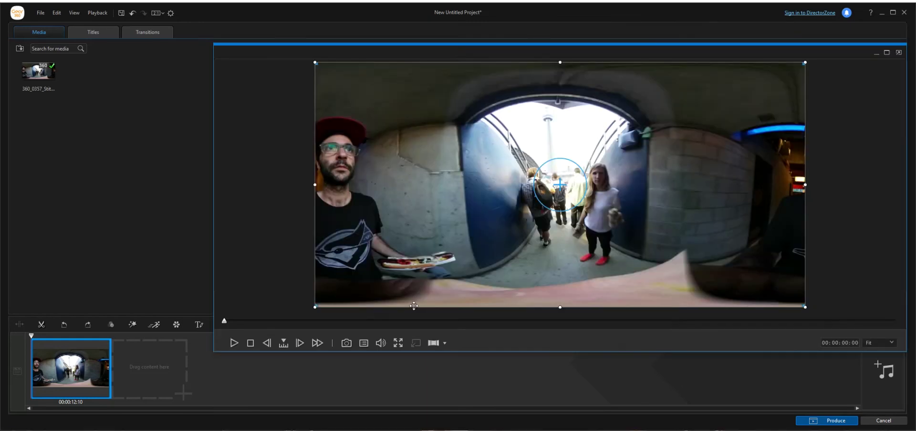
{"action": "left_click_drag", "start_coordinate": [853, 51], "coordinate": [794, 59]}
{"action": "left_click", "coordinate": [825, 60]}
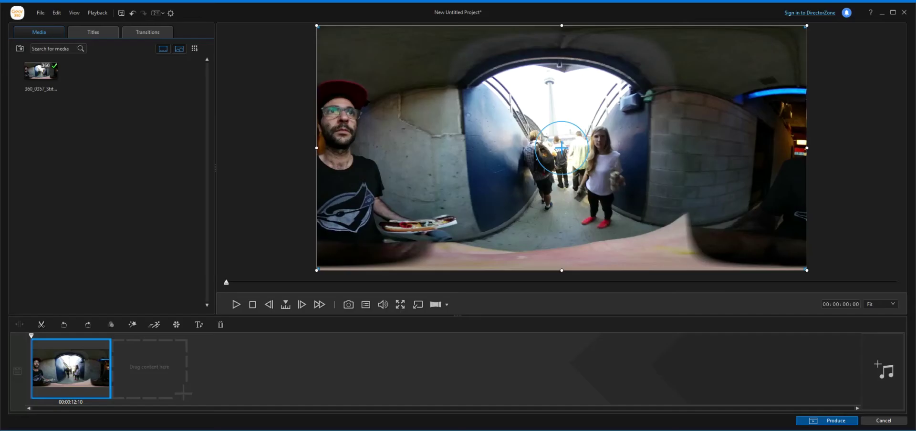
Set the storyboard preview quality to Full HD, then lower it to Normal Resolution.
{"action": "left_click", "coordinate": [383, 307]}
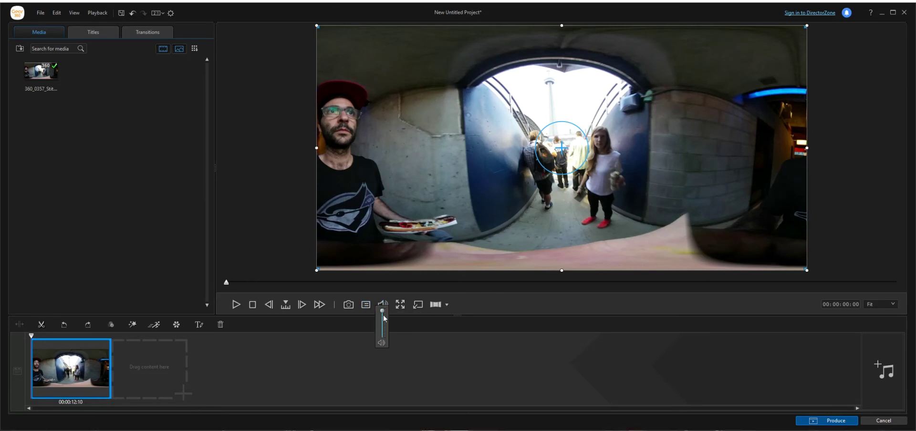
{"action": "left_click", "coordinate": [366, 305]}
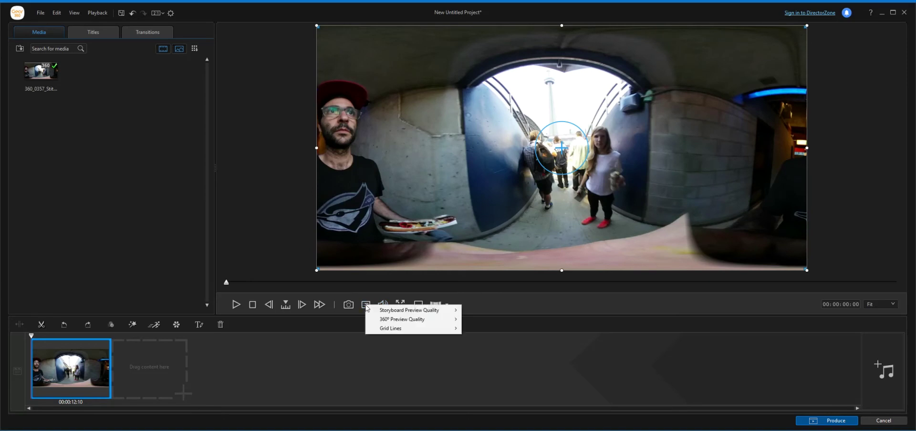
{"action": "mouse_move", "coordinate": [391, 312]}
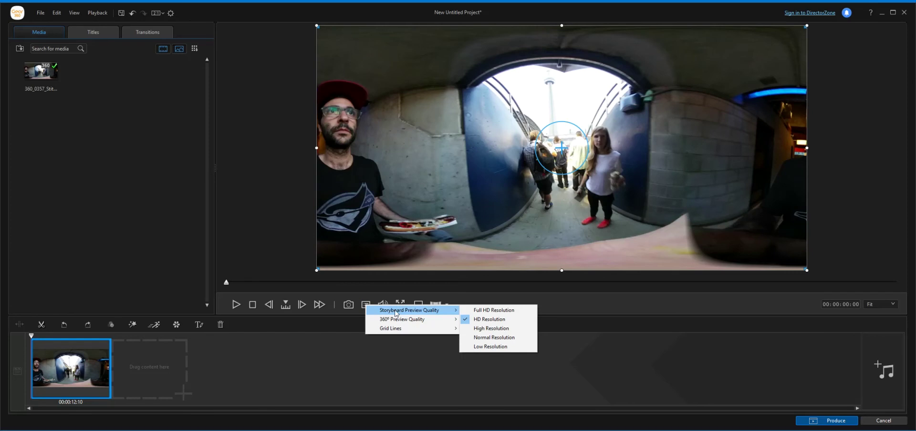
{"action": "left_click", "coordinate": [499, 310]}
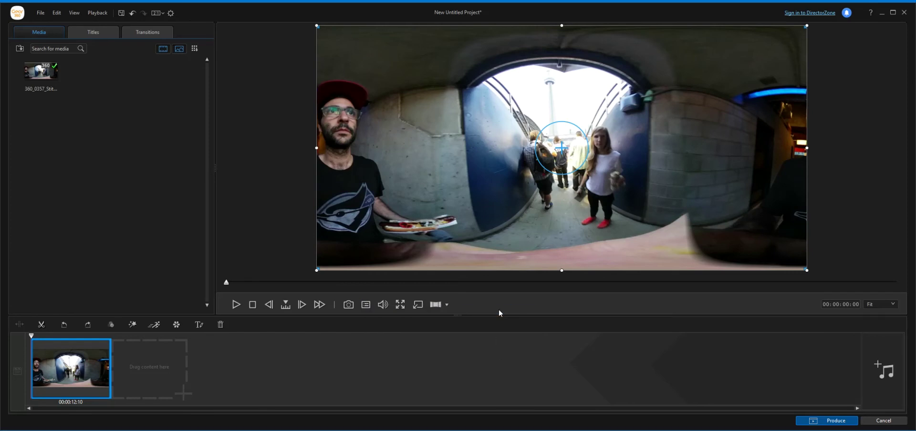
{"action": "left_click", "coordinate": [365, 305]}
{"action": "mouse_move", "coordinate": [400, 313]}
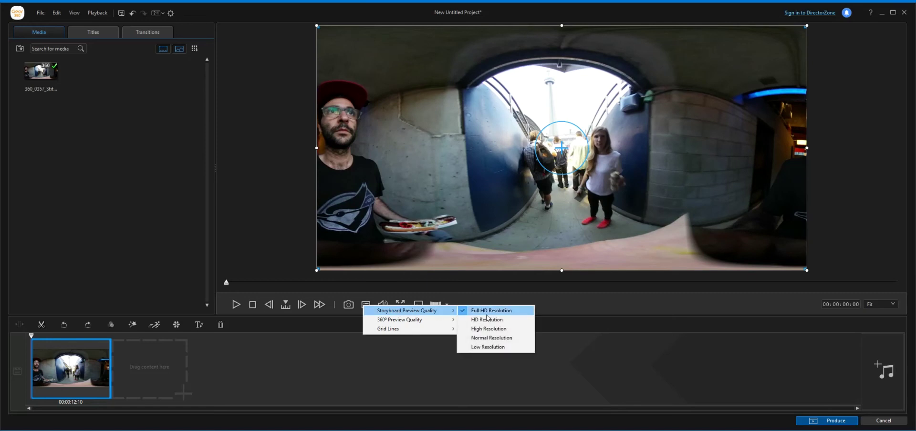
{"action": "left_click", "coordinate": [500, 339]}
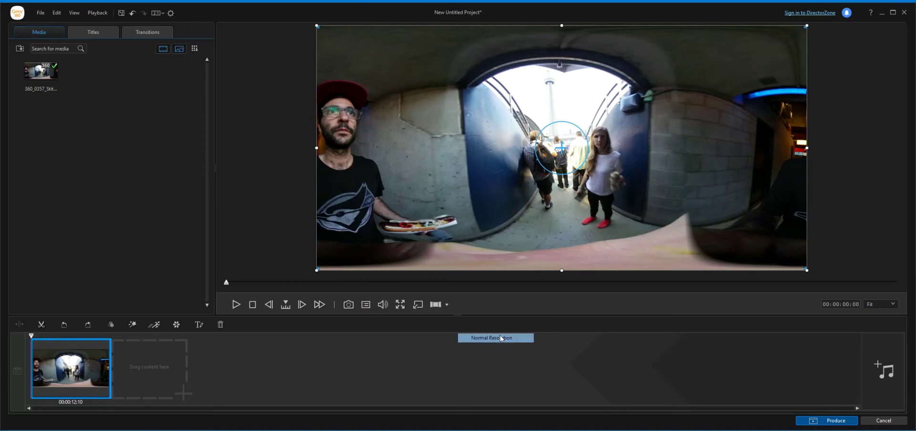
Overlay 2x2, then 5x5, then 10x10 grid lines on the preview.
{"action": "left_click", "coordinate": [366, 304]}
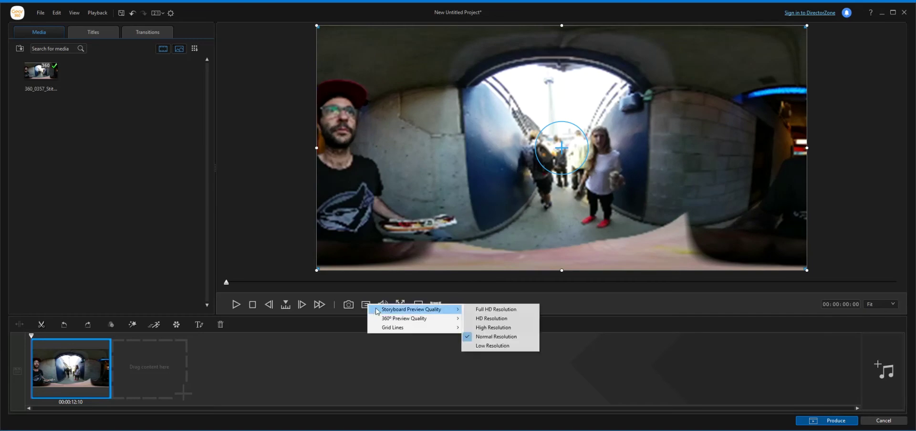
{"action": "mouse_move", "coordinate": [385, 319]}
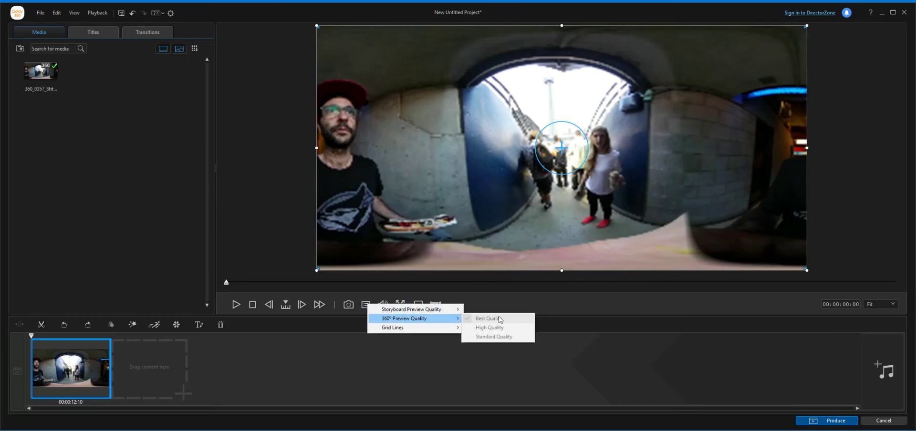
{"action": "mouse_move", "coordinate": [453, 328]}
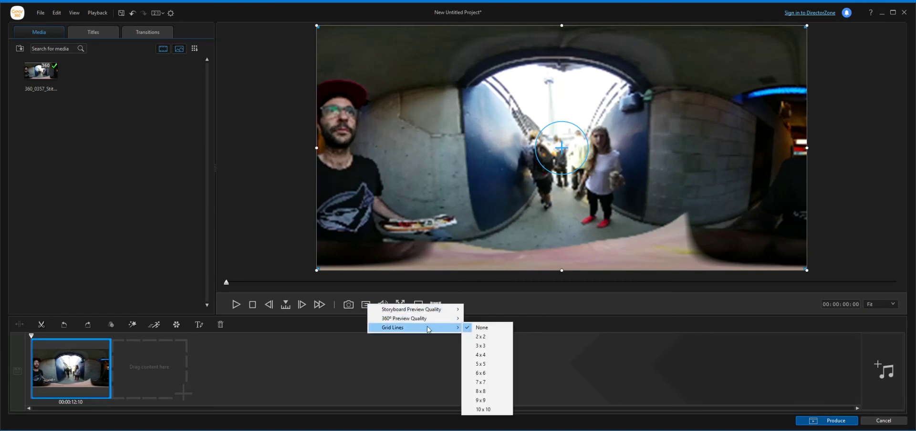
{"action": "left_click", "coordinate": [489, 337]}
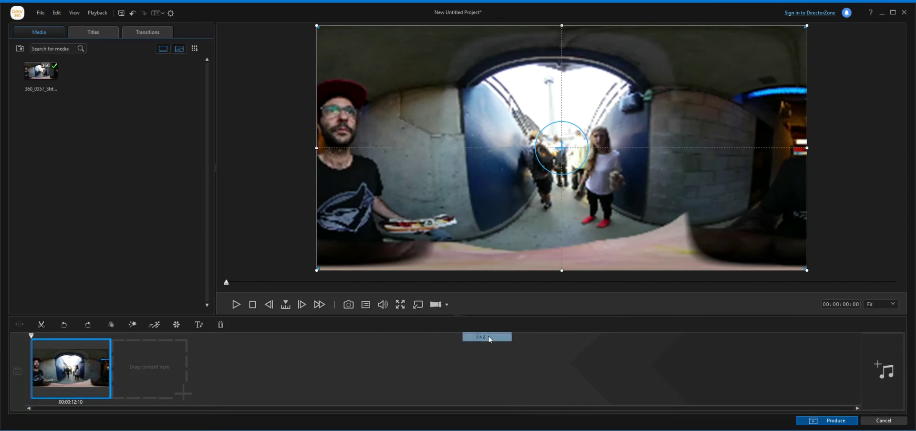
{"action": "left_click", "coordinate": [365, 304]}
{"action": "mouse_move", "coordinate": [449, 328]}
{"action": "left_click", "coordinate": [496, 365]}
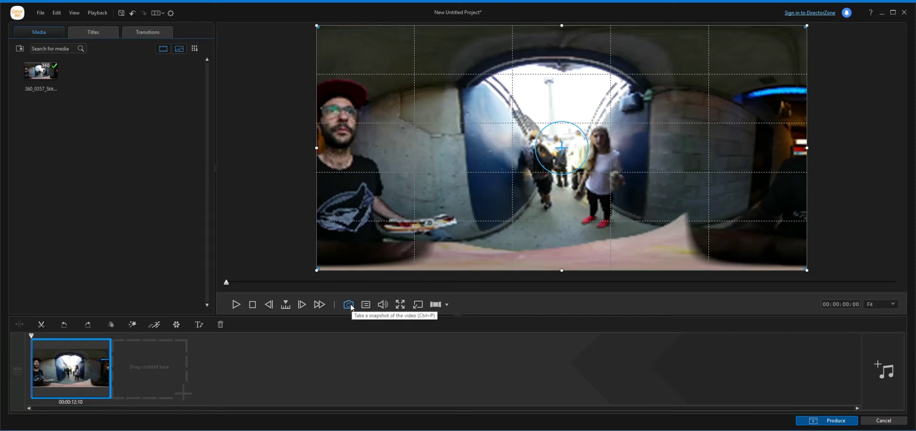
{"action": "left_click", "coordinate": [365, 305]}
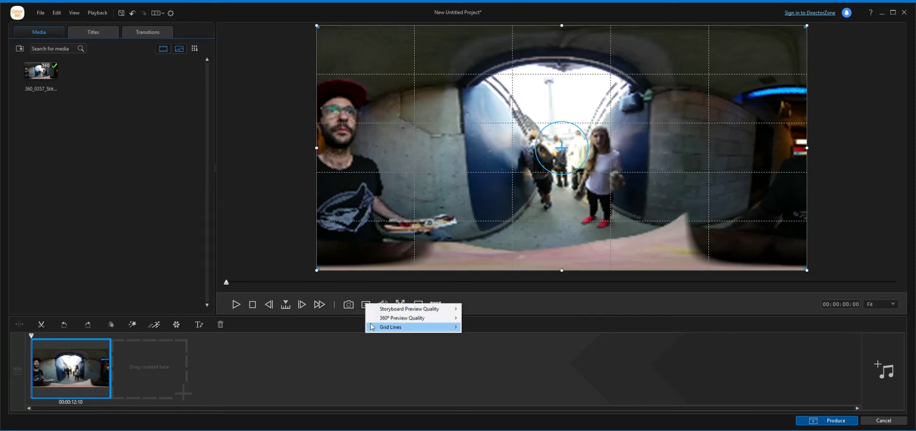
{"action": "mouse_move", "coordinate": [372, 327]}
{"action": "left_click", "coordinate": [491, 410]}
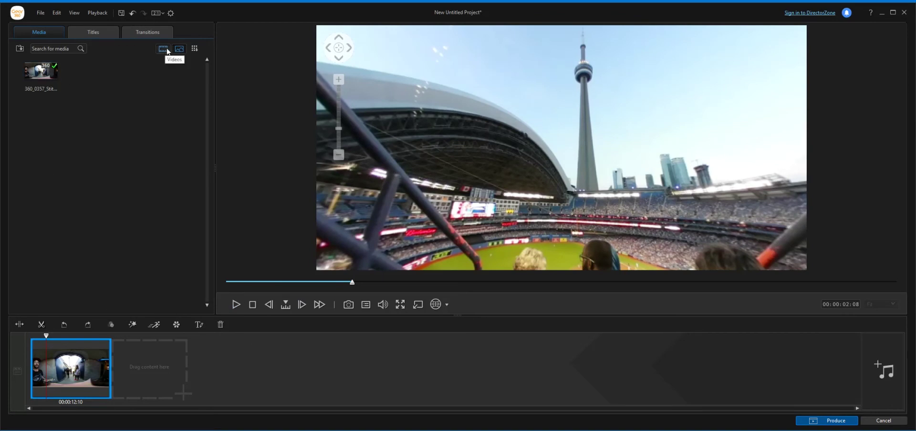
Preview the Business Lower title template, then the Granulate and Dissolve transitions.
{"action": "left_click", "coordinate": [104, 29]}
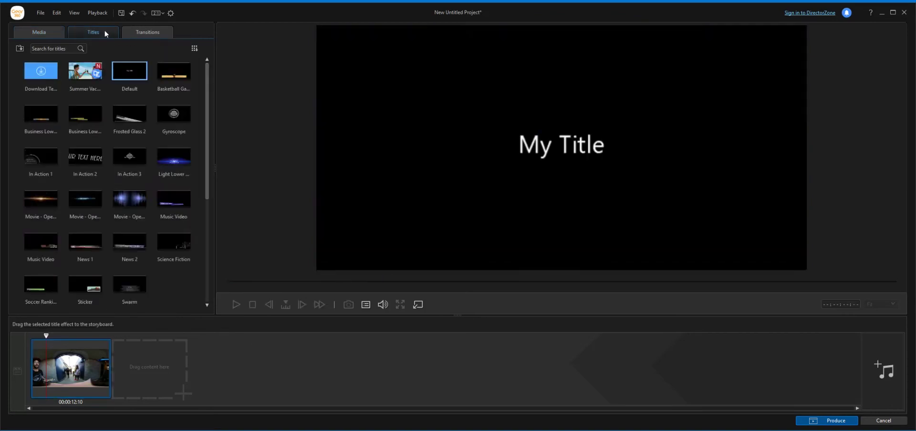
{"action": "left_click", "coordinate": [44, 124]}
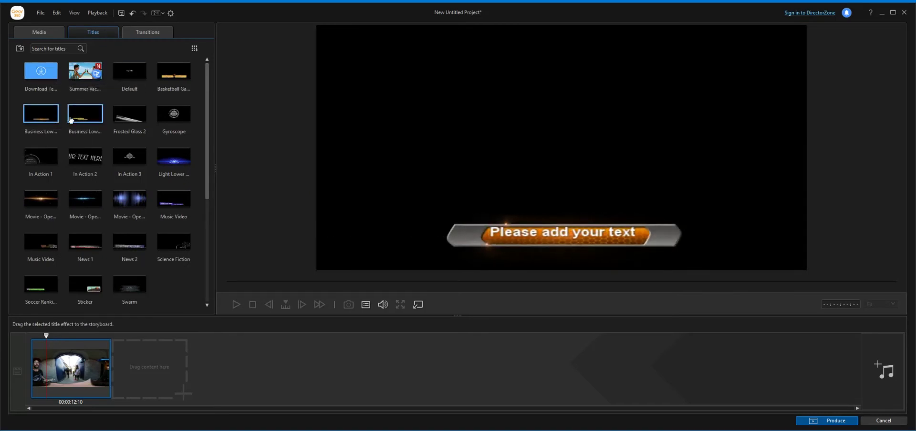
{"action": "left_click", "coordinate": [134, 31]}
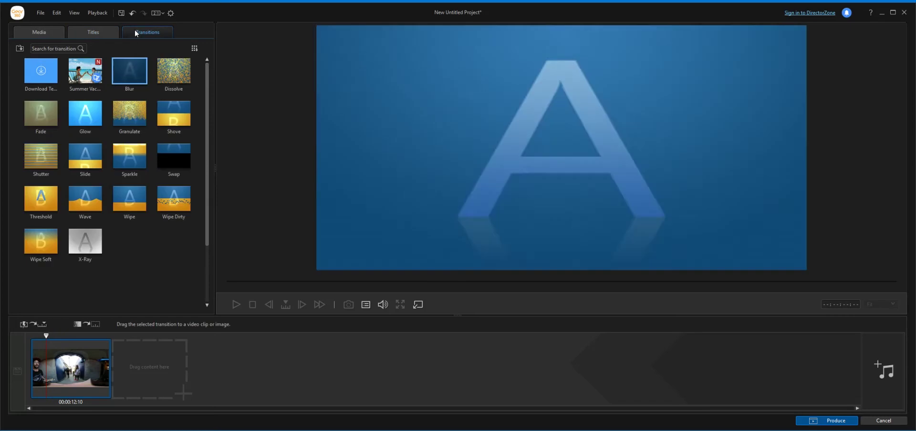
{"action": "left_click", "coordinate": [127, 119]}
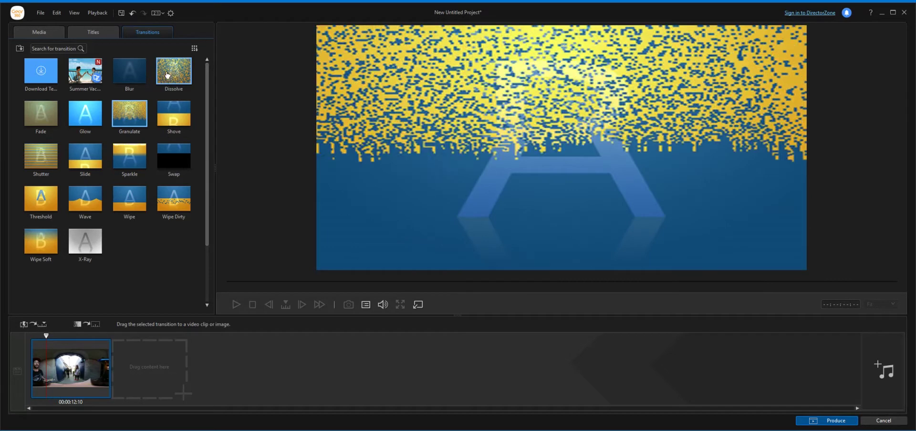
{"action": "left_click", "coordinate": [168, 75]}
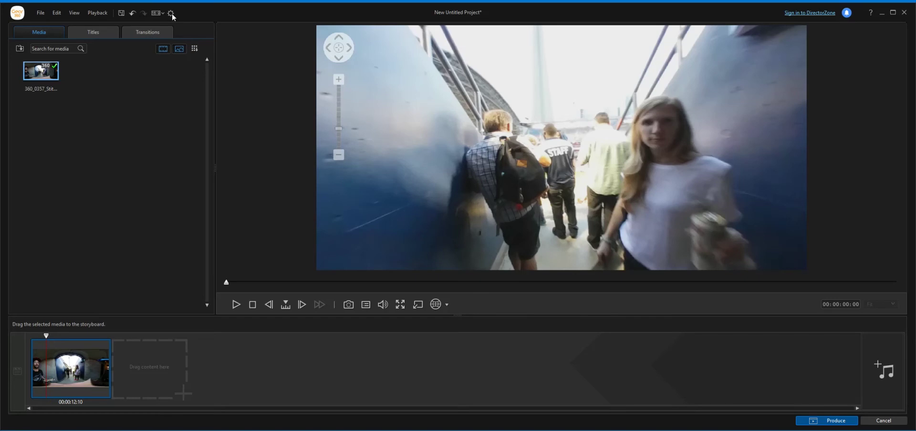
Open Preferences and view the DirectorZone, Editing, File, Hardware Acceleration, Project, Produce and Improvement Program pages.
{"action": "left_click", "coordinate": [171, 14]}
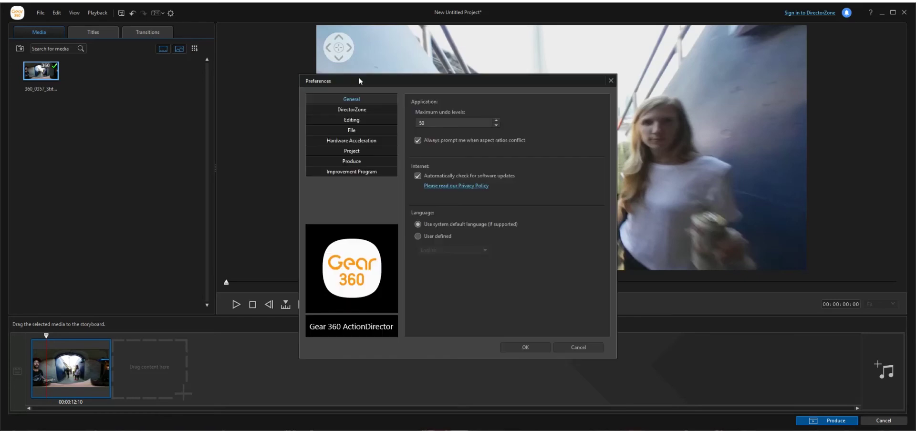
{"action": "left_click", "coordinate": [380, 111]}
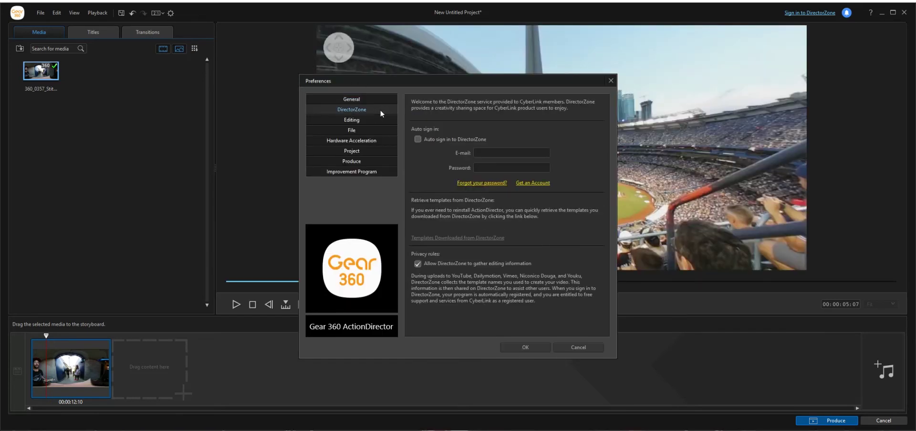
{"action": "left_click", "coordinate": [368, 119]}
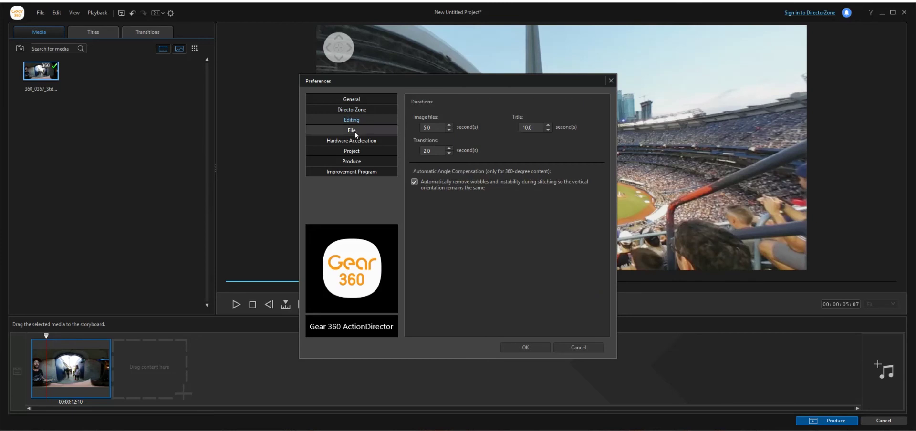
{"action": "left_click", "coordinate": [354, 130]}
{"action": "left_click", "coordinate": [354, 139]}
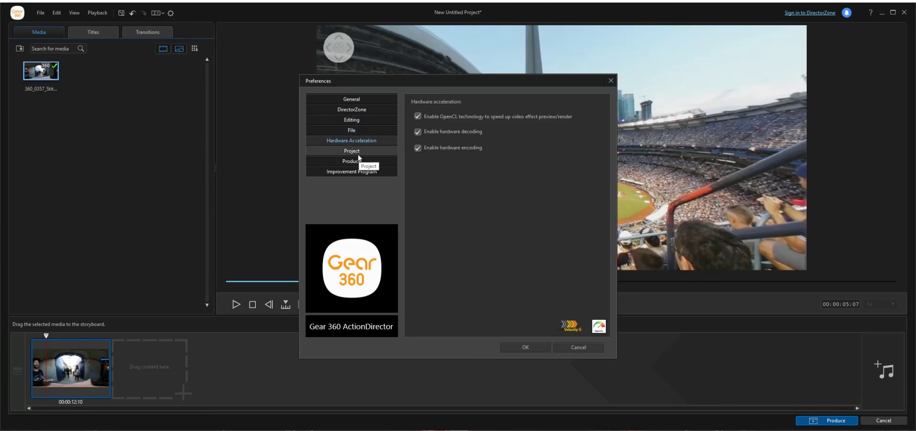
{"action": "left_click", "coordinate": [357, 153]}
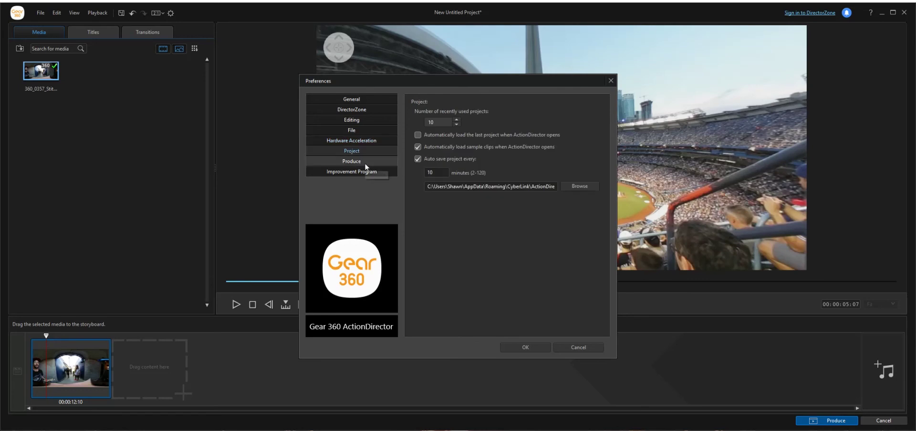
{"action": "left_click", "coordinate": [366, 162]}
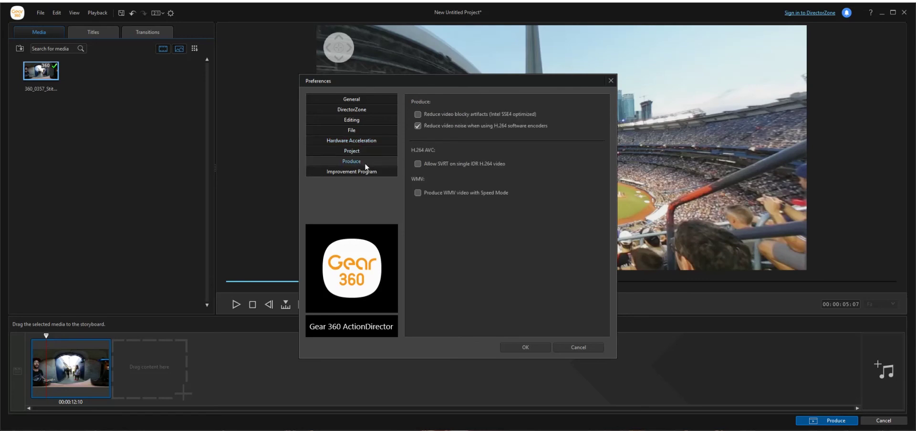
{"action": "left_click", "coordinate": [368, 173]}
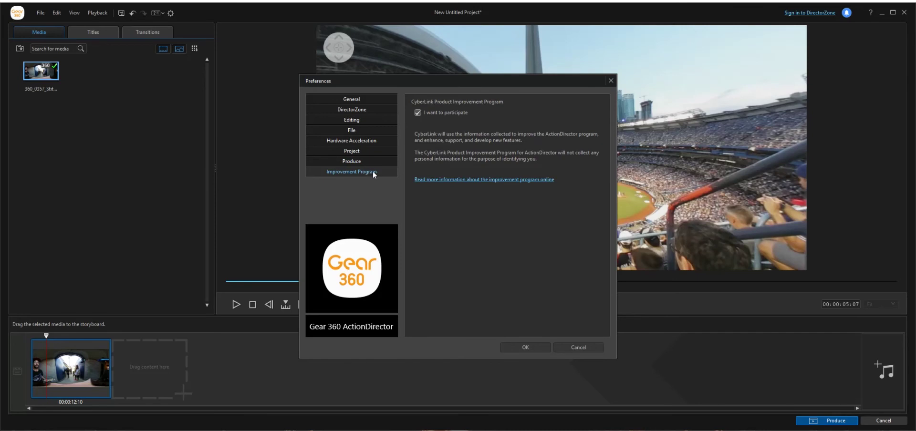
Close Preferences with OK, keeping the settings.
{"action": "left_click", "coordinate": [526, 347]}
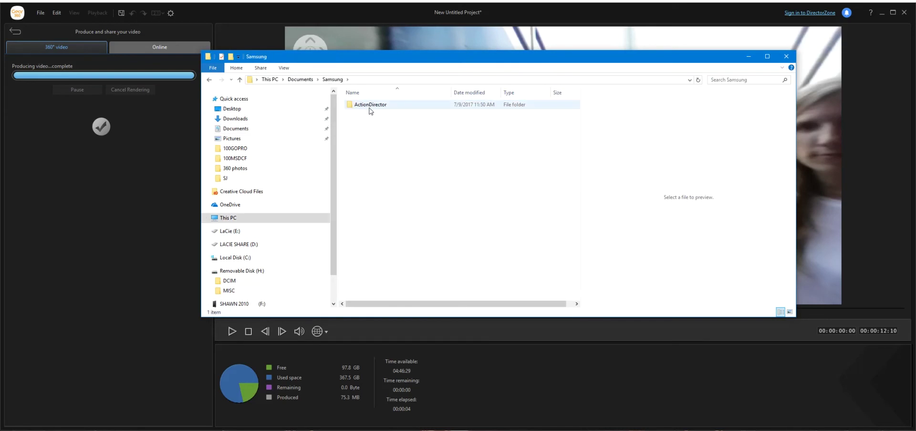
Open the Samsung ActionDirector 2.0 output folder and select the BlueJays video (75.3 MB).
{"action": "double_click", "coordinate": [389, 107]}
{"action": "double_click", "coordinate": [367, 108]}
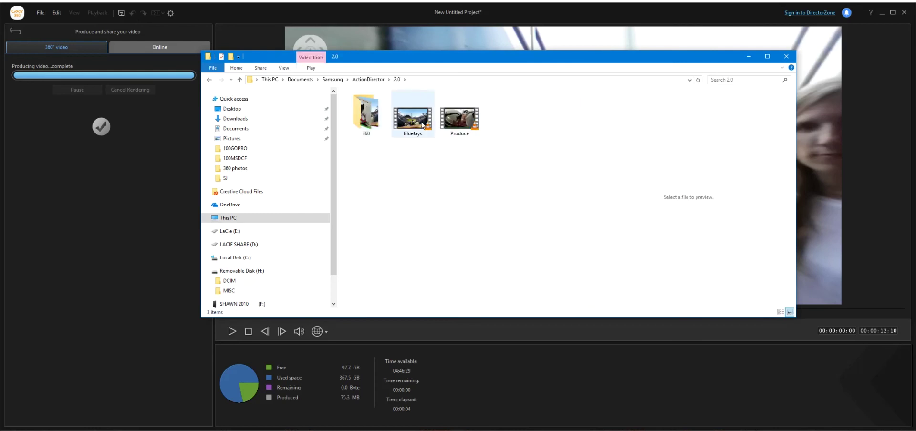
{"action": "left_click", "coordinate": [422, 124]}
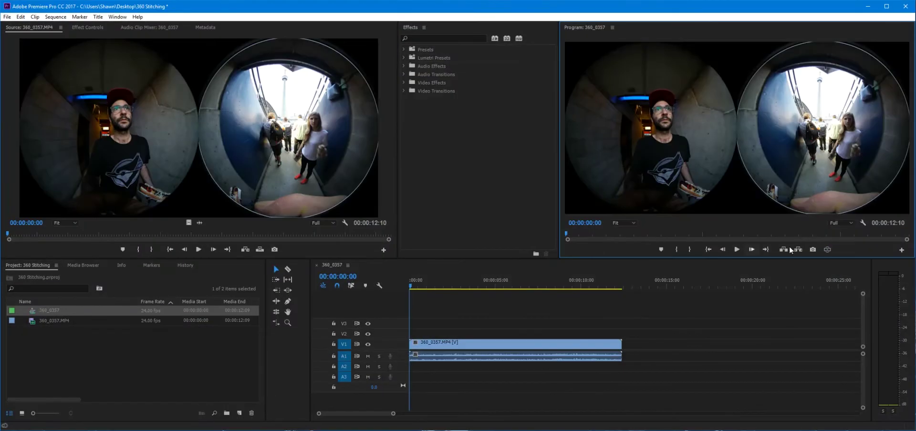
Add the Toggle VR Video Display button to the Program monitor's button bar.
{"action": "left_click", "coordinate": [901, 251]}
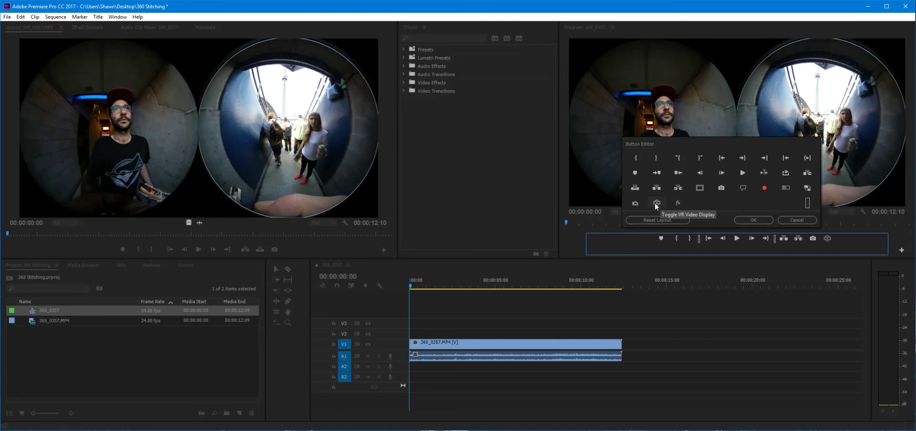
{"action": "left_click_drag", "start_coordinate": [656, 205], "coordinate": [832, 244]}
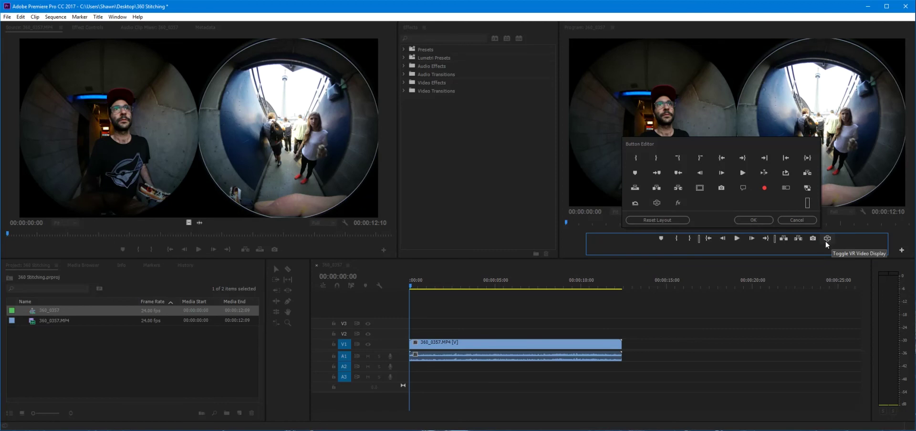
{"action": "left_click", "coordinate": [756, 221]}
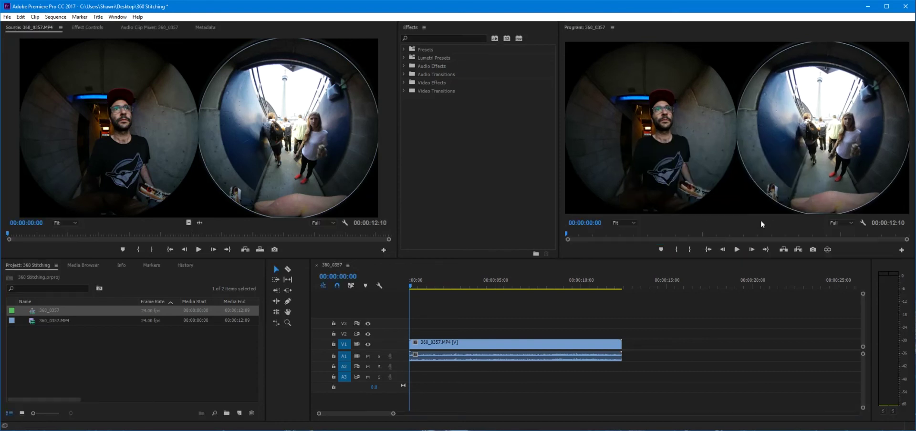
Turn on VR video display and look around the 360 view toward the man's face.
{"action": "left_click", "coordinate": [828, 249]}
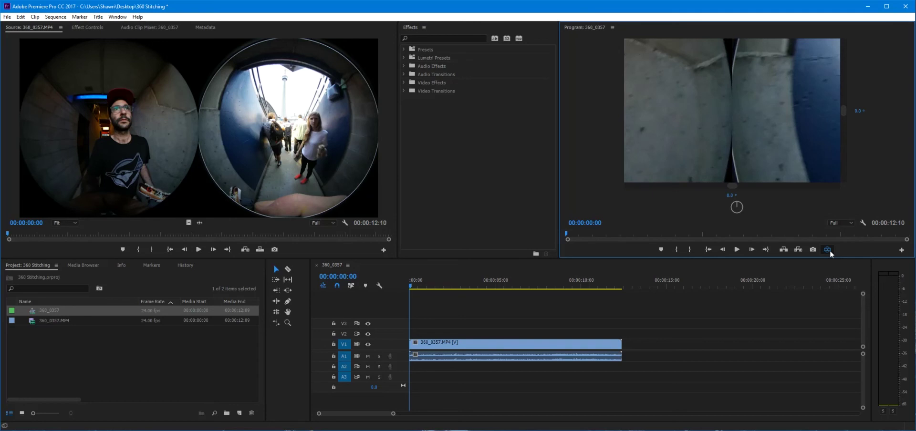
{"action": "left_click", "coordinate": [828, 249]}
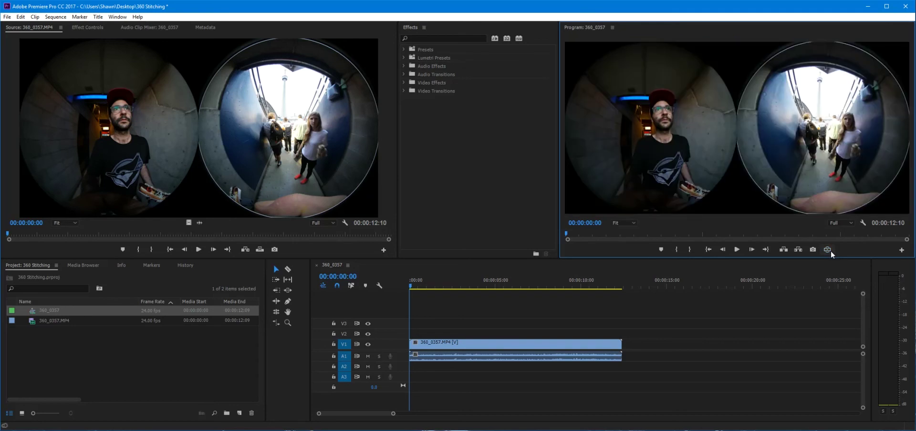
{"action": "left_click", "coordinate": [829, 249]}
{"action": "left_click_drag", "start_coordinate": [688, 156], "coordinate": [854, 178]}
Play the sequence from the start, turn toward the wall, and scrub ahead to the CN Tower shot.
{"action": "key", "text": "space"}
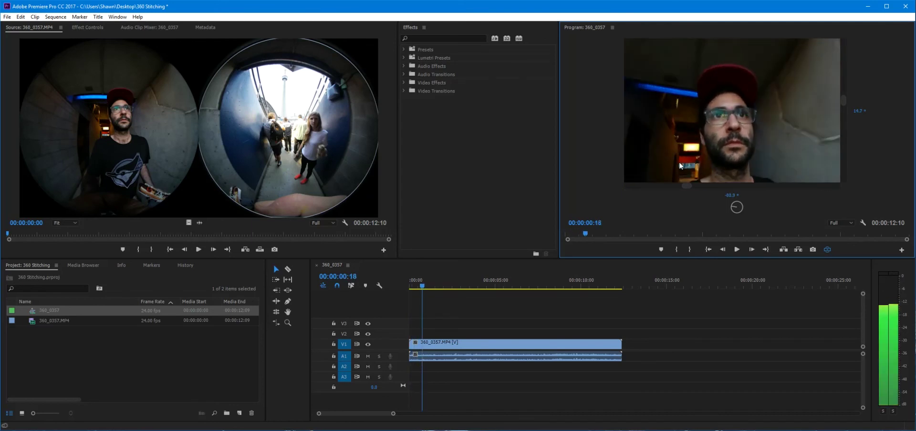
{"action": "key", "text": "Home"}
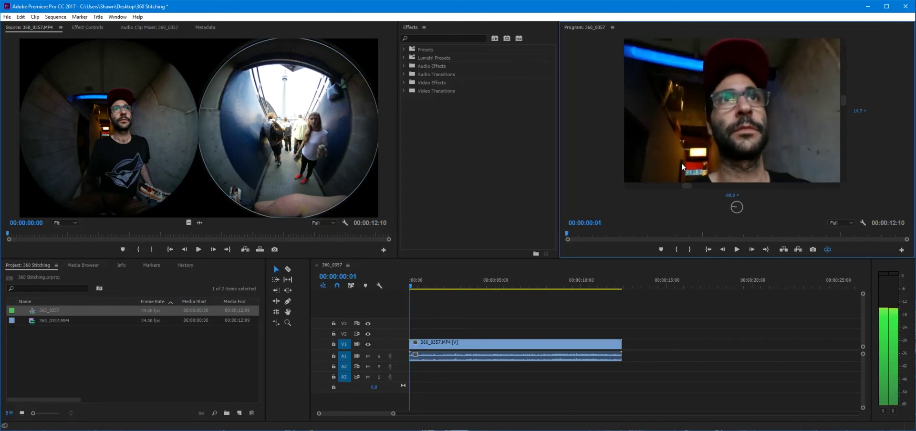
{"action": "key", "text": "Home"}
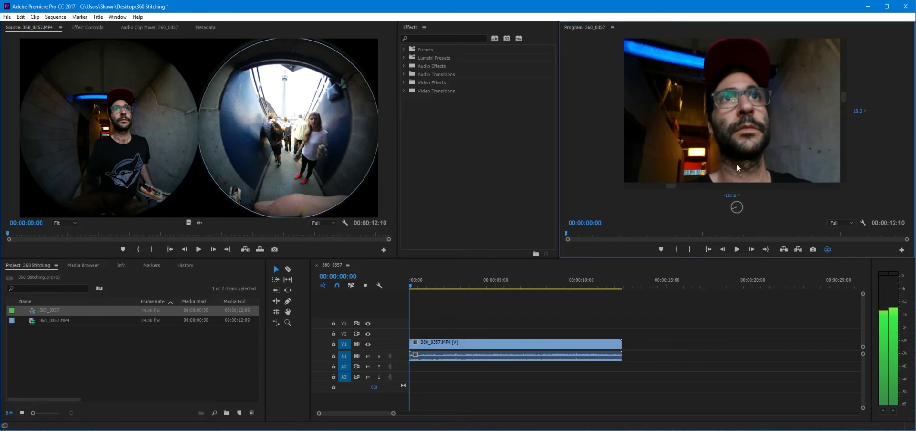
{"action": "left_click_drag", "start_coordinate": [803, 151], "coordinate": [737, 205]}
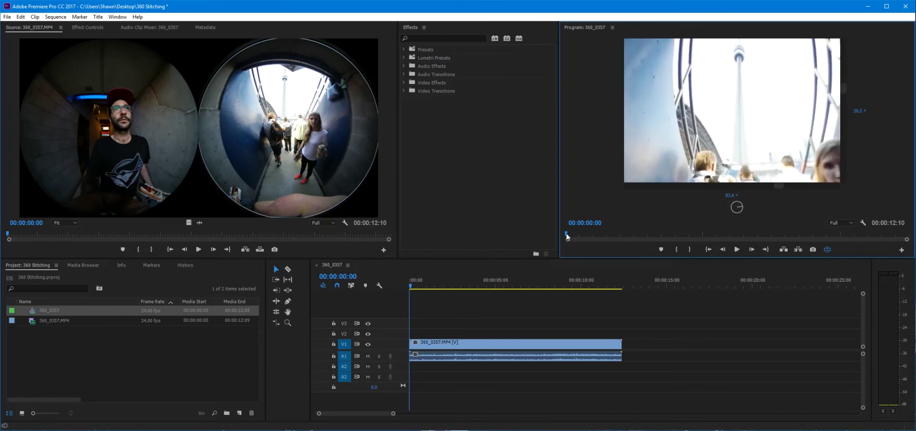
{"action": "left_click_drag", "start_coordinate": [567, 233], "coordinate": [588, 233]}
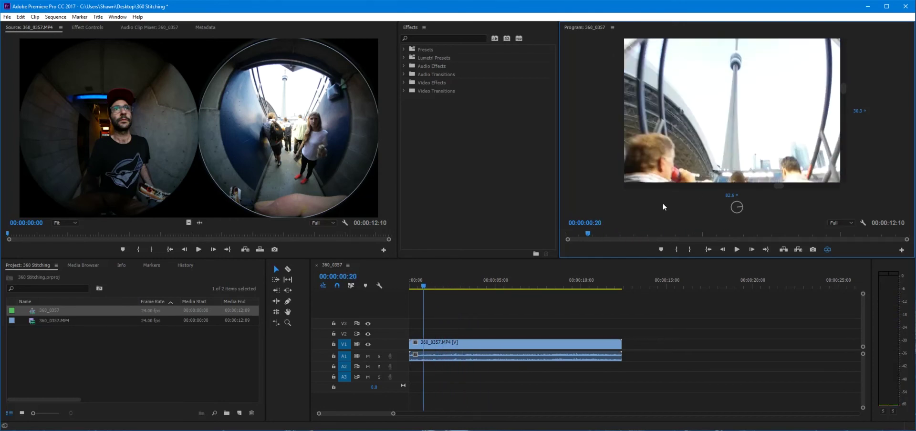
Set the VR video Monitor View Horizontal to 180° and rotate the view to face the CN Tower.
{"action": "right_click", "coordinate": [641, 46]}
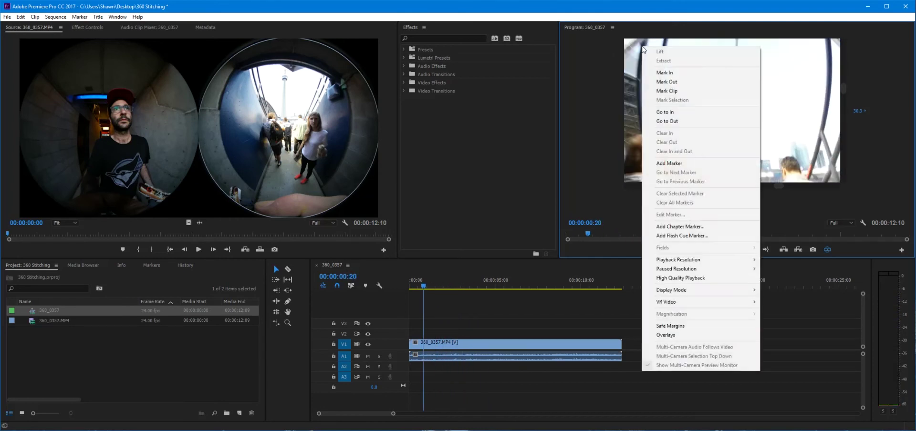
{"action": "mouse_move", "coordinate": [686, 302]}
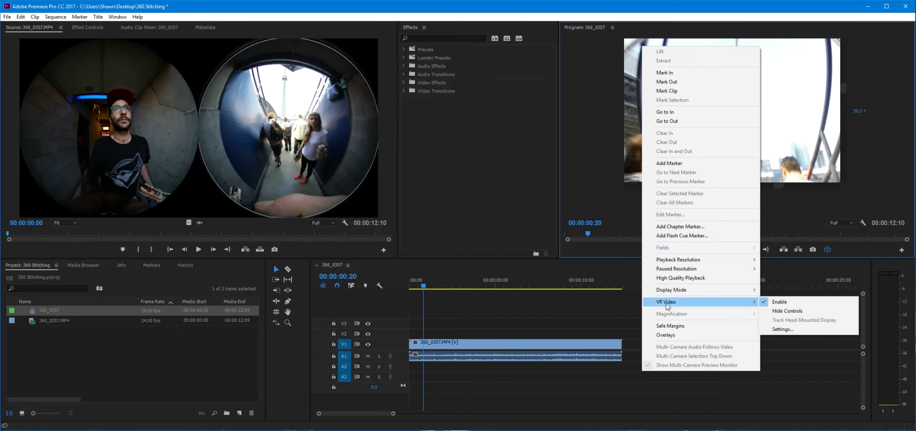
{"action": "left_click", "coordinate": [792, 335]}
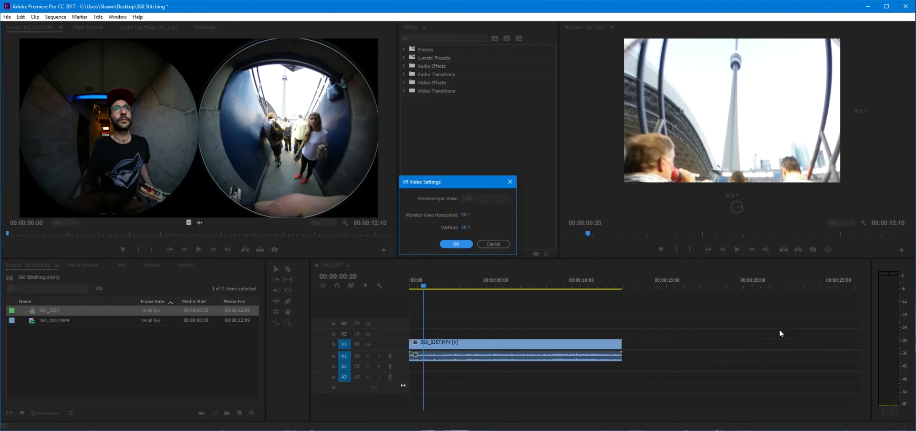
{"action": "left_click", "coordinate": [465, 217]}
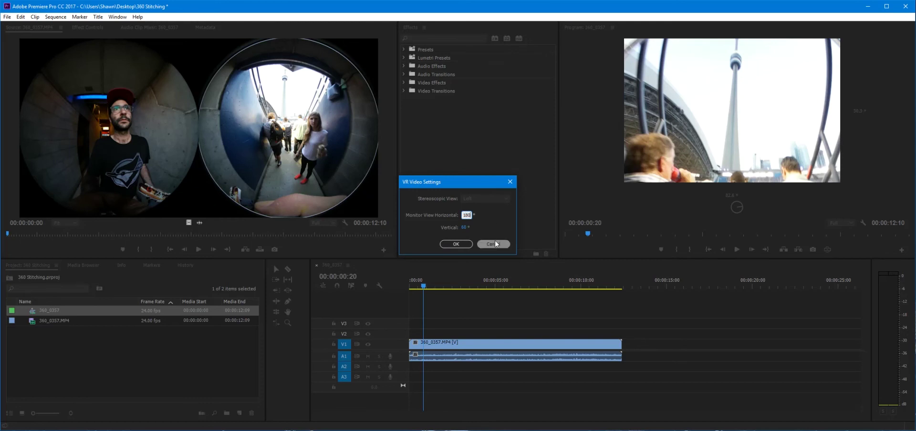
{"action": "left_click", "coordinate": [466, 227]}
{"action": "left_click", "coordinate": [455, 244]}
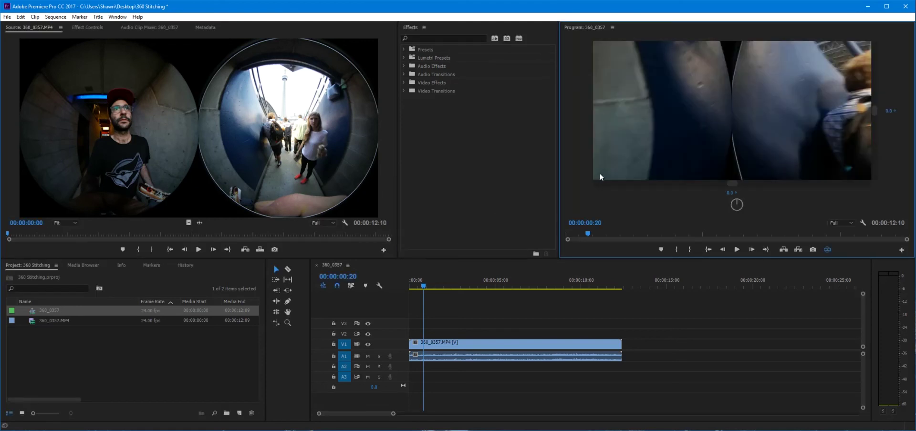
{"action": "left_click_drag", "start_coordinate": [780, 119], "coordinate": [360, 216]}
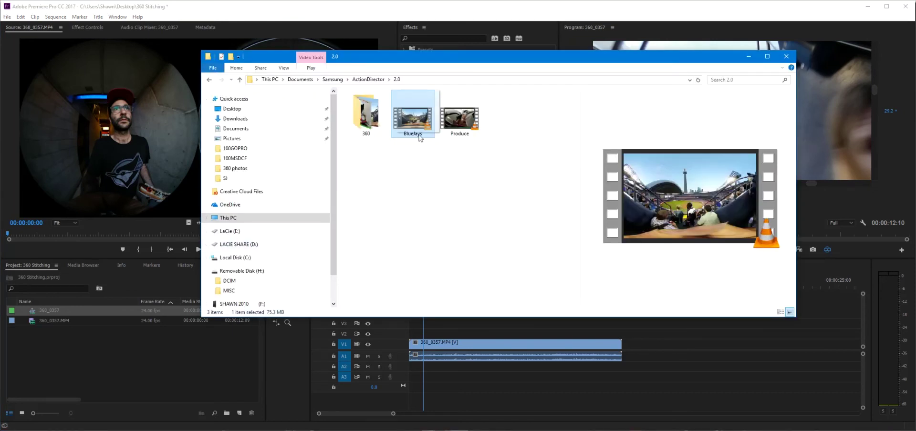
Drag BlueJays.mp4 from the ActionDirector 2.0 folder into Premiere's Project panel.
{"action": "left_click_drag", "start_coordinate": [420, 138], "coordinate": [58, 374]}
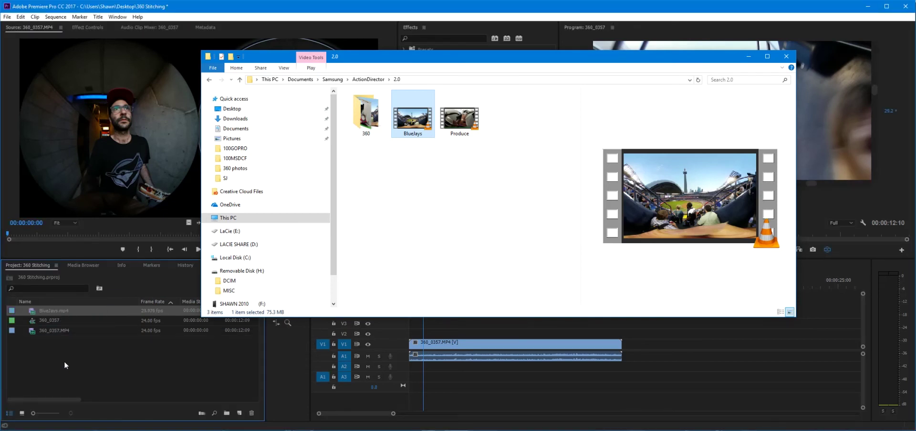
{"action": "left_click", "coordinate": [64, 362]}
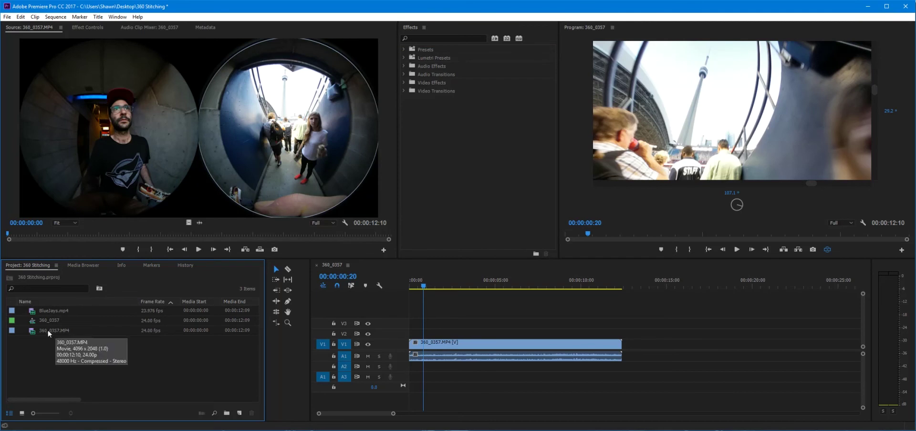
Compare BlueJays.mp4 with 360_0357.MP4 in the Source monitor, then place BlueJays.mp4 after the first clip on the timeline.
{"action": "double_click", "coordinate": [69, 311]}
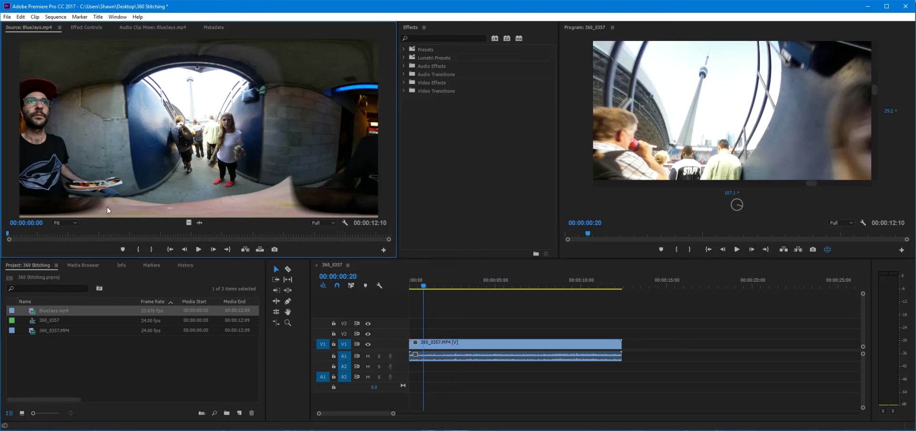
{"action": "double_click", "coordinate": [32, 332]}
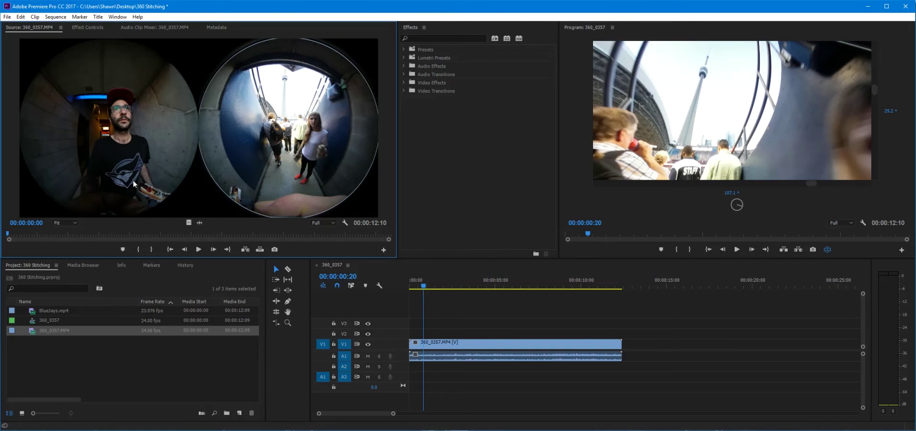
{"action": "double_click", "coordinate": [46, 311]}
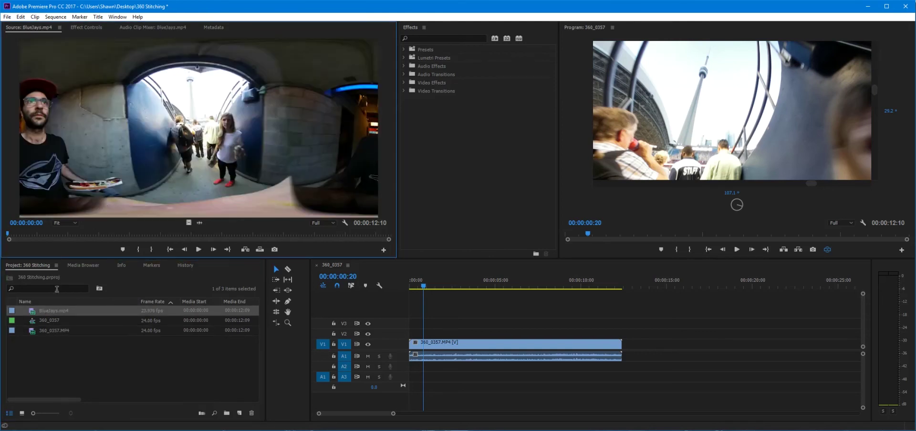
{"action": "left_click_drag", "start_coordinate": [38, 310], "coordinate": [633, 361]}
Scrub through the first clip to 00:00:15:00 in BlueJays and turn VR display off.
{"action": "left_click", "coordinate": [460, 284]}
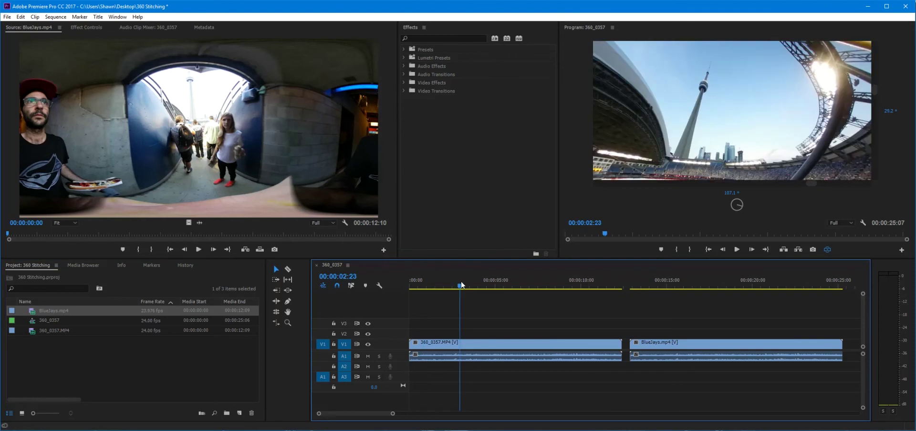
{"action": "left_click_drag", "start_coordinate": [460, 285], "coordinate": [560, 285]}
{"action": "left_click", "coordinate": [668, 284]}
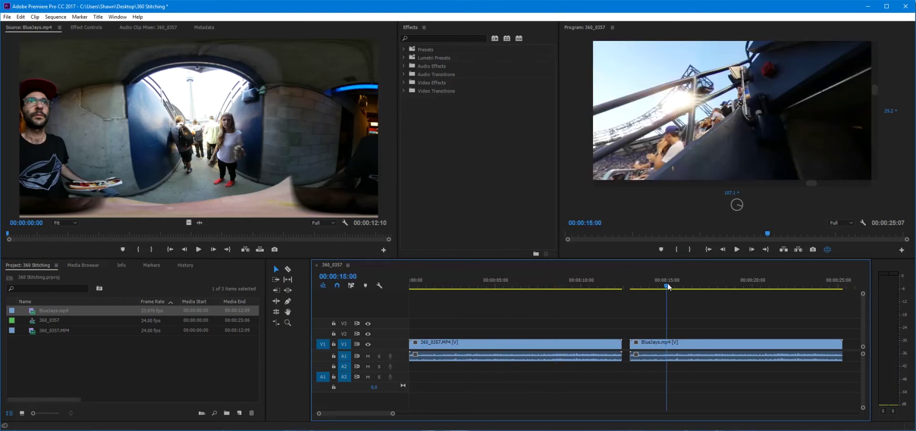
{"action": "left_click", "coordinate": [828, 250]}
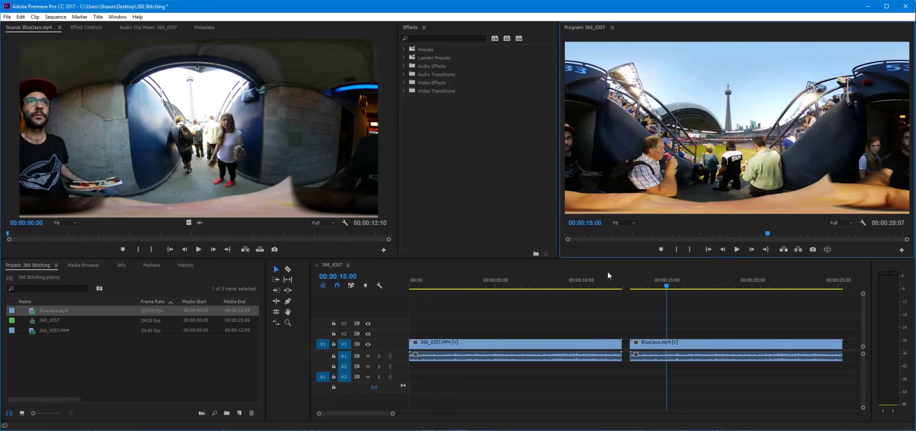
Compare 00:00:07:21 and 00:00:15:01 in VR view, looking toward the man with a can and the stands.
{"action": "left_click", "coordinate": [544, 284]}
{"action": "left_click", "coordinate": [667, 284]}
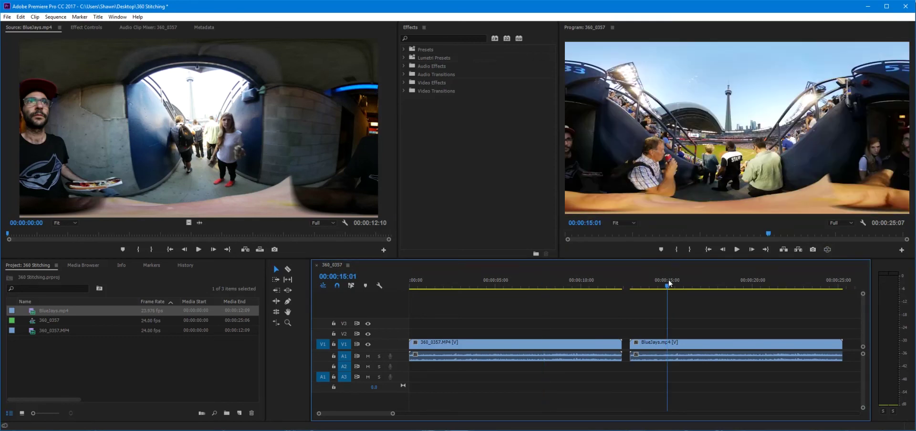
{"action": "left_click", "coordinate": [827, 250]}
{"action": "left_click_drag", "start_coordinate": [684, 122], "coordinate": [796, 106]}
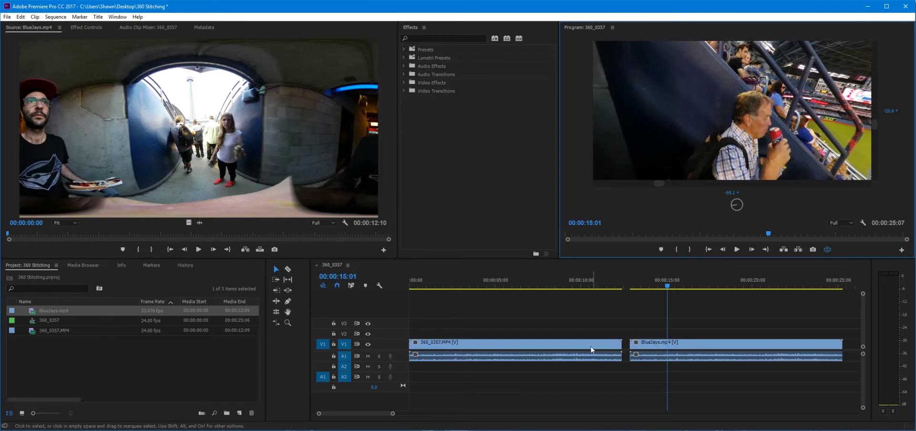
{"action": "left_click", "coordinate": [531, 286]}
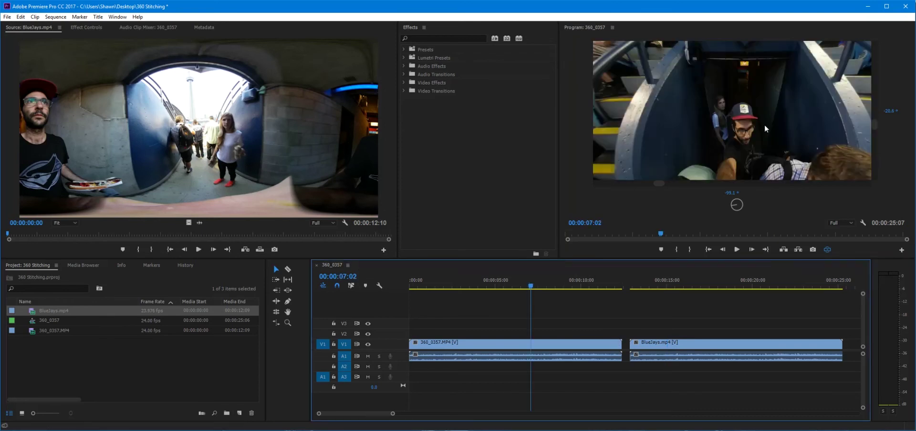
{"action": "left_click_drag", "start_coordinate": [784, 116], "coordinate": [669, 115]}
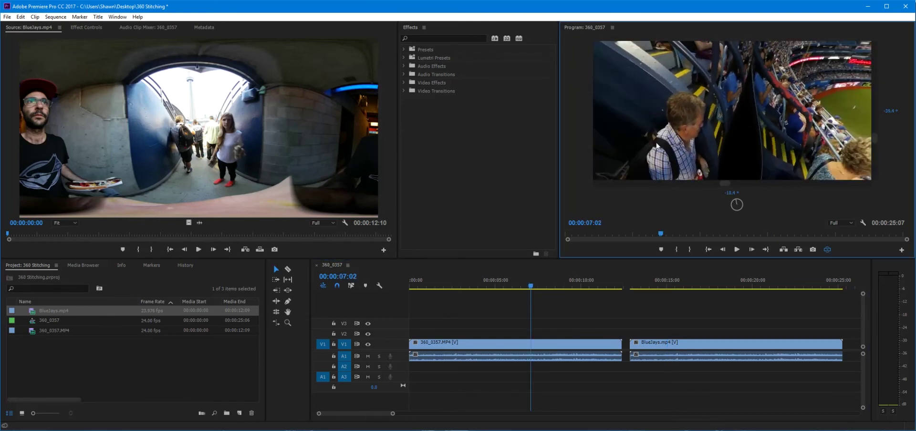
Save the 360 Stitching project with Ctrl+S and select the 360_0357.MP4 clip.
{"action": "left_click", "coordinate": [643, 280]}
{"action": "key", "text": "ctrl+s"}
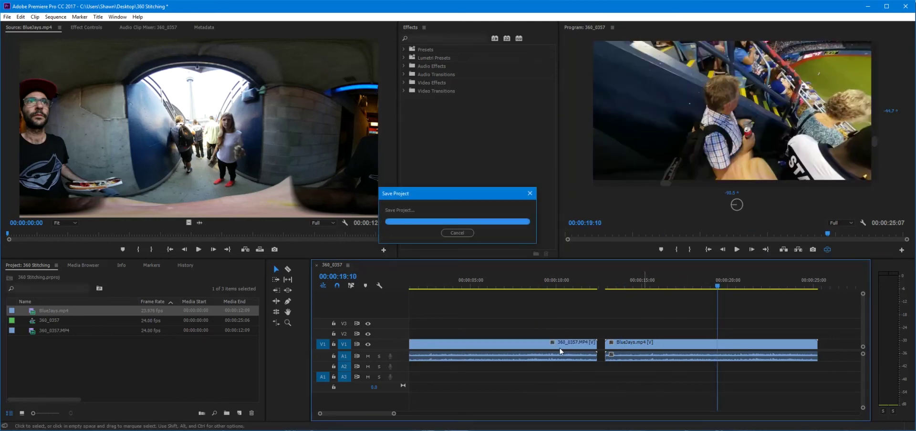
{"action": "left_click", "coordinate": [525, 345]}
Delete the 360_0357.MP4 clip and its audio, then close the gap so BlueJays starts at 00:00:00.
{"action": "left_click_drag", "start_coordinate": [524, 326], "coordinate": [483, 391]}
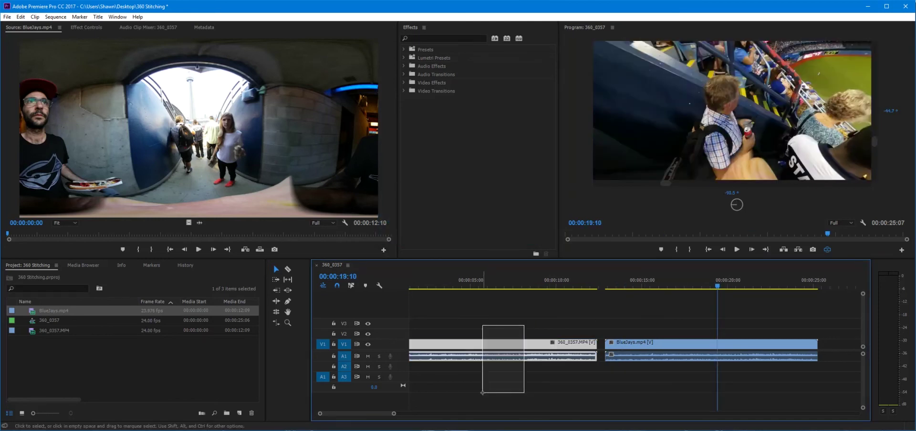
{"action": "key", "text": "Delete"}
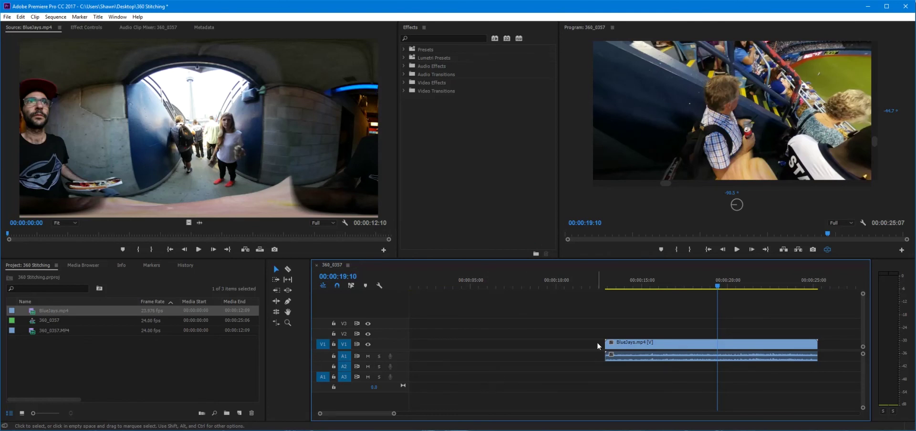
{"action": "left_click", "coordinate": [596, 342]}
{"action": "key", "text": "Delete"}
{"action": "key", "text": "Home"}
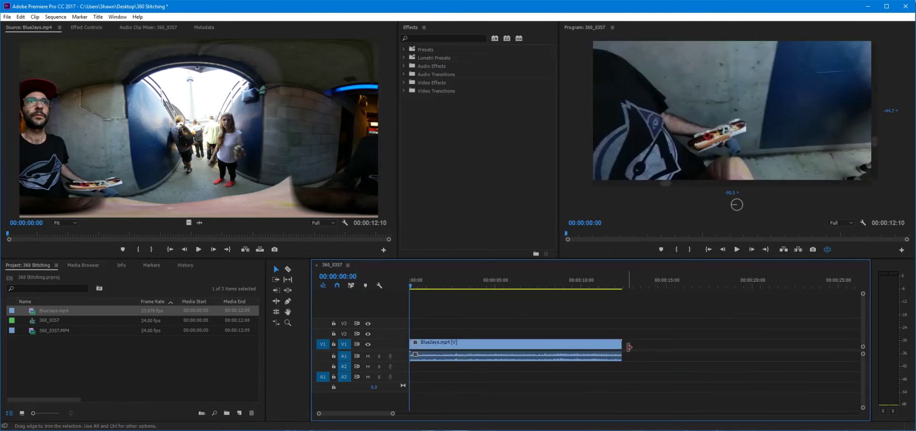
Turn the 360 preview toward the walkway and move to 00:00:02:12.
{"action": "left_click_drag", "start_coordinate": [788, 123], "coordinate": [729, 143]}
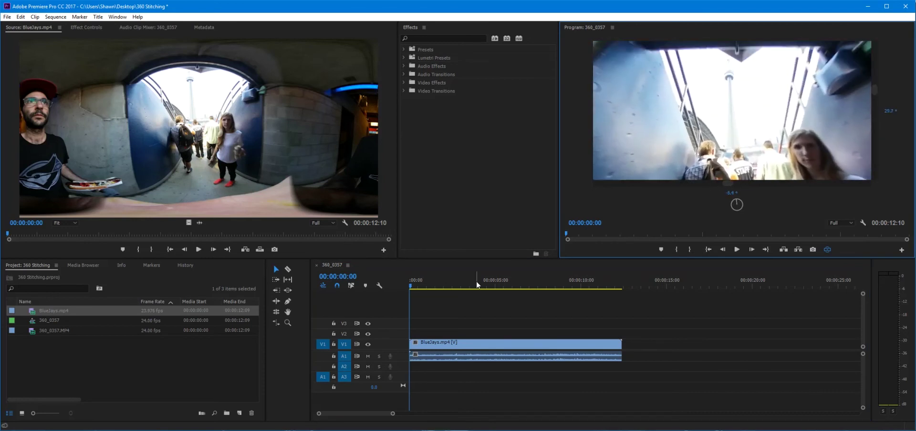
{"action": "left_click", "coordinate": [417, 286]}
{"action": "left_click_drag", "start_coordinate": [417, 288], "coordinate": [454, 289]}
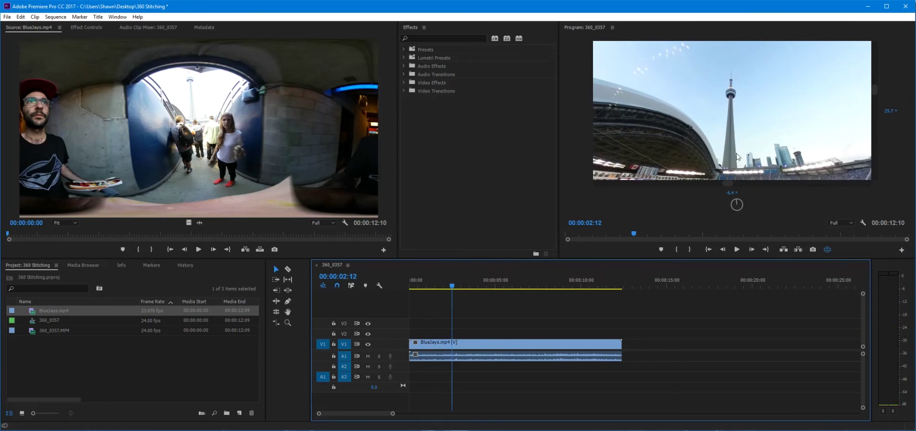
Switch the preview to the flat frame at 00:00:02:13 and create a new default still title, Title 01.
{"action": "left_click", "coordinate": [827, 250]}
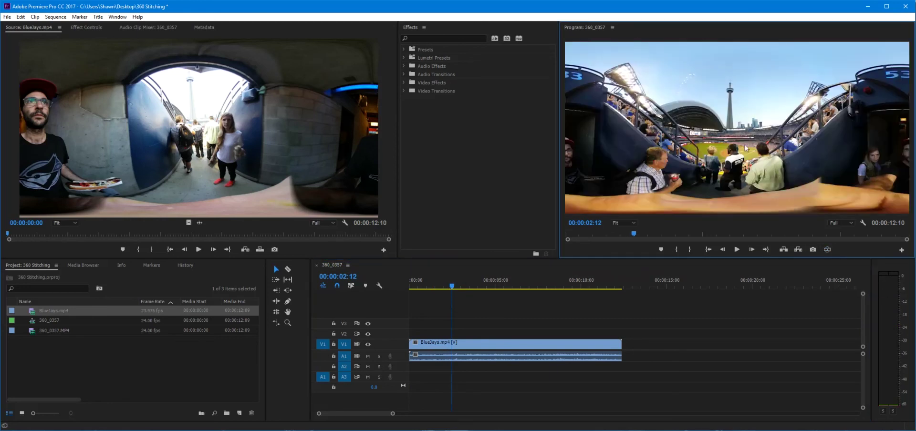
{"action": "mouse_move", "coordinate": [442, 288]}
{"action": "left_mouse_down"}
{"action": "mouse_move", "coordinate": [462, 287]}
{"action": "mouse_move", "coordinate": [453, 289]}
{"action": "left_mouse_up"}
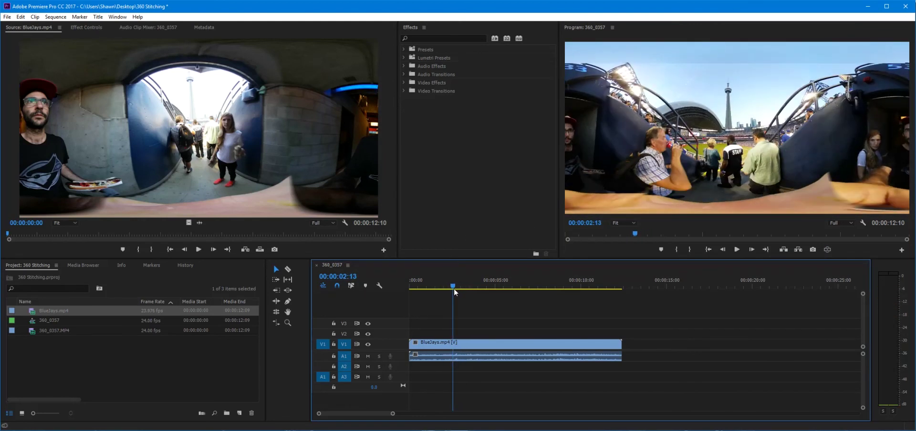
{"action": "left_click", "coordinate": [98, 16]}
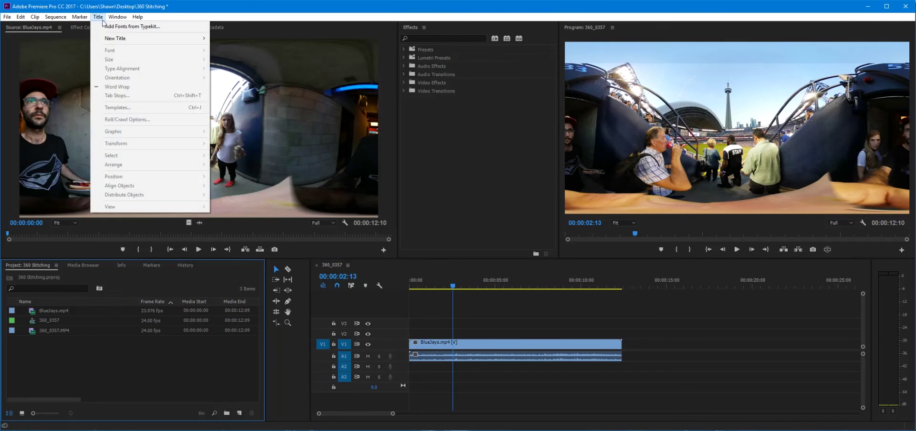
{"action": "mouse_move", "coordinate": [120, 41]}
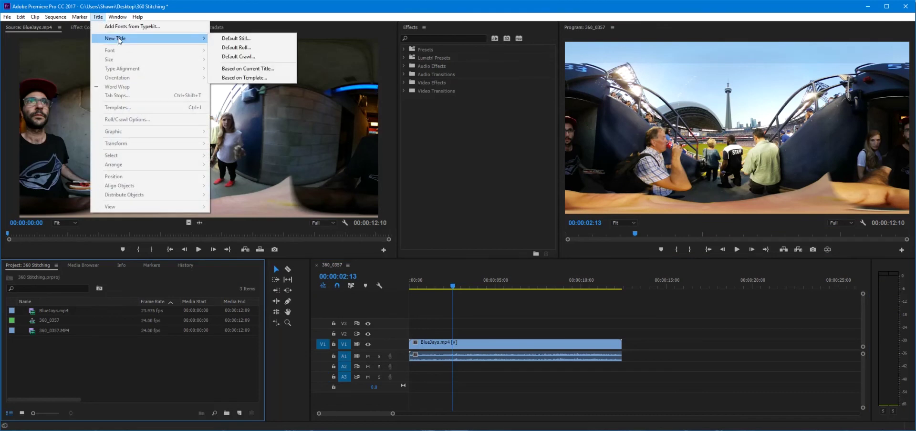
{"action": "left_click", "coordinate": [242, 39]}
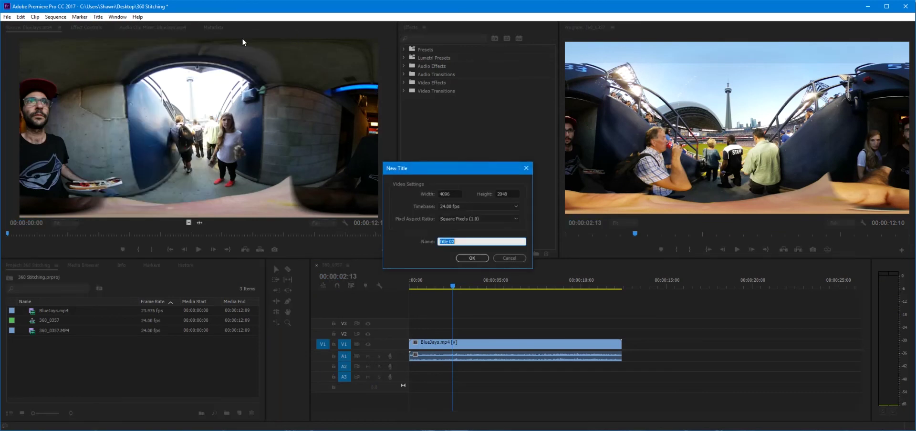
{"action": "left_click", "coordinate": [468, 241]}
{"action": "left_click", "coordinate": [480, 261]}
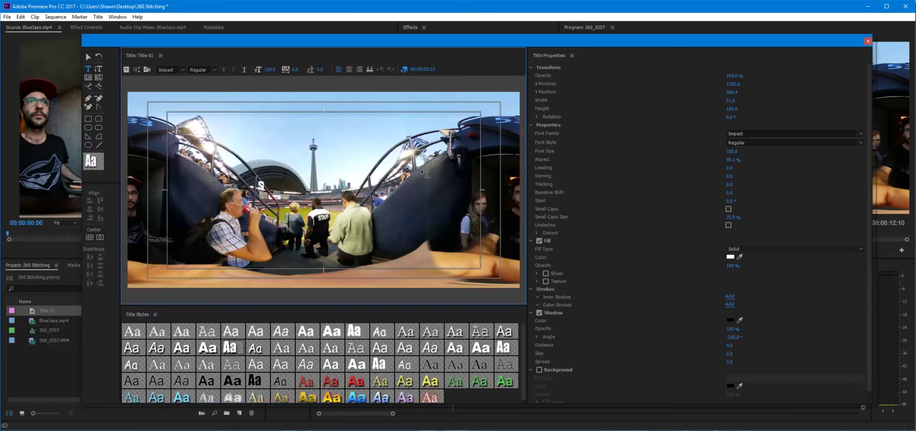
Type 'TORONTO BLUE JAYS vs HUSTON ASTROS' as the title text and enlarge it to font size 137.
{"action": "type", "text": "t"}
{"action": "type", "text": "ubscribe"}
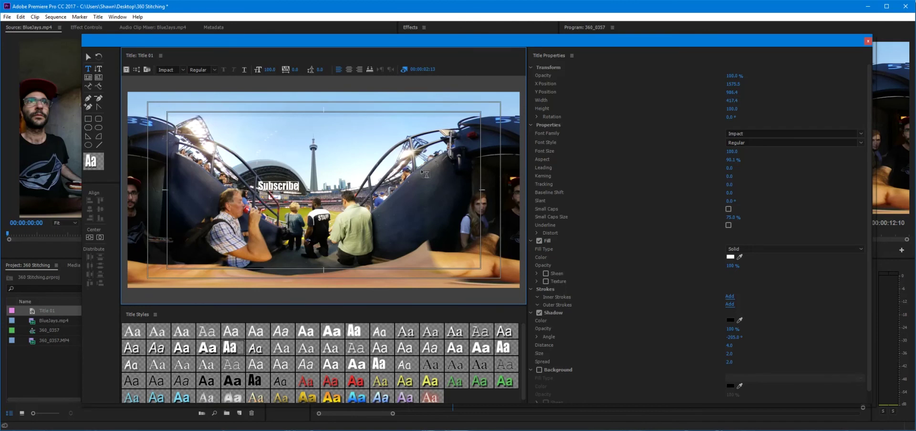
{"action": "type", "text": " Toronto"}
{"action": "key", "text": "BackSpace"}
{"action": "key", "text": "BackSpace"}
{"action": "key", "text": "BackSpace"}
{"action": "key", "text": "BackSpace"}
{"action": "key", "text": "BackSpace"}
{"action": "key", "text": "BackSpace"}
{"action": "key", "text": "BackSpace"}
{"action": "key", "text": "BackSpace"}
{"action": "key", "text": "ctrl+a"}
{"action": "type", "text": "TORONTO BLUE JAYS vs HUSTON ASTROS"}
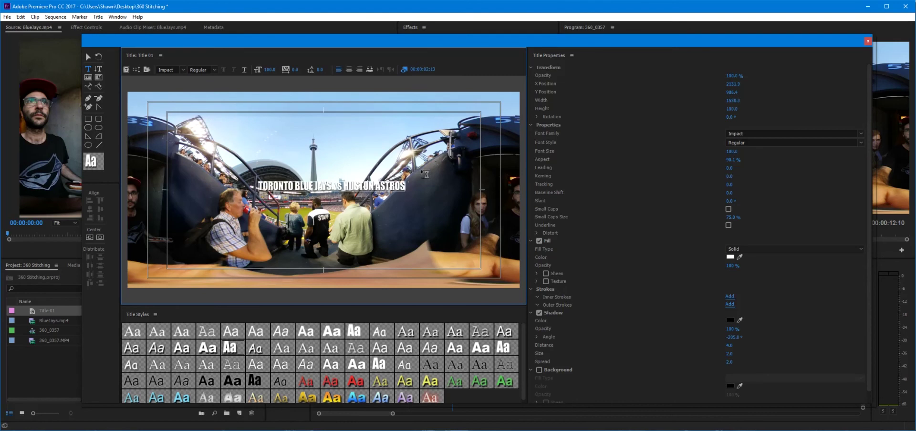
{"action": "left_click_drag", "start_coordinate": [732, 152], "coordinate": [648, 146]}
Move Title 01 to the sequence start, shorten it, and move the playhead to about 00:00:10:14.
{"action": "scroll", "coordinate": [631, 273], "scroll_direction": "down", "scroll_amount": 1}
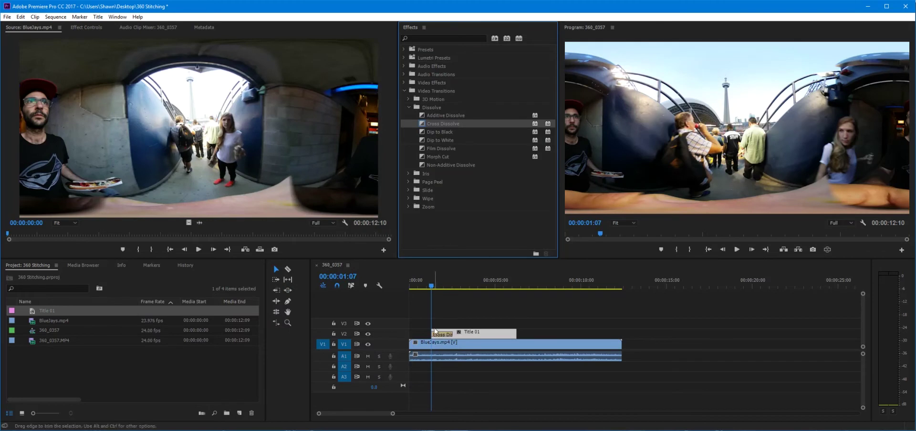
{"action": "mouse_move", "coordinate": [422, 284]}
{"action": "left_mouse_down"}
{"action": "mouse_move", "coordinate": [460, 287]}
{"action": "mouse_move", "coordinate": [429, 289]}
{"action": "left_mouse_up"}
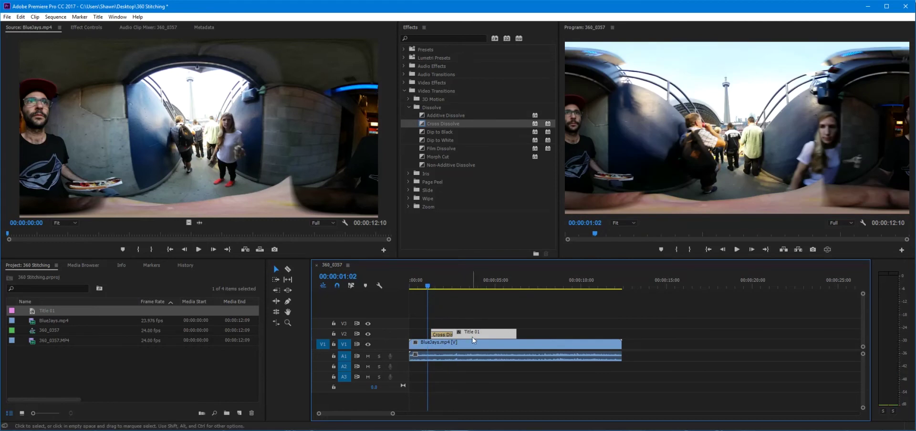
{"action": "left_click_drag", "start_coordinate": [474, 340], "coordinate": [338, 299]}
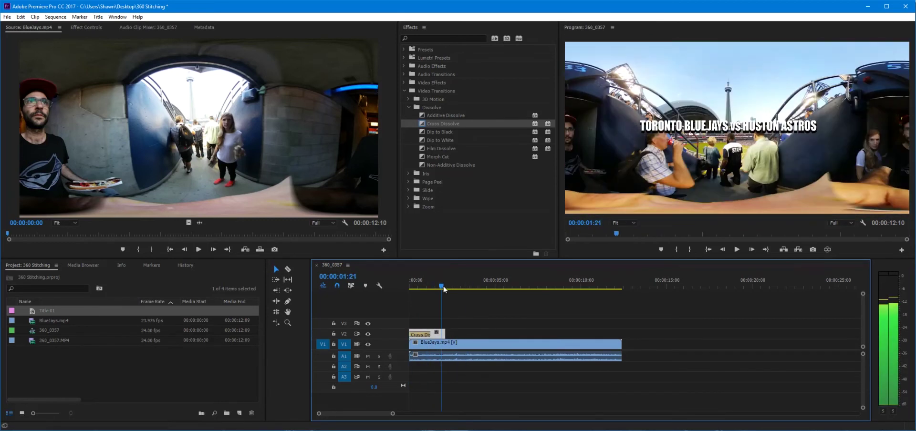
{"action": "left_click_drag", "start_coordinate": [442, 285], "coordinate": [591, 285]}
Create a new still title reading 'THANKS FOR WATCHING!' and enlarge it to font size 138.
{"action": "key", "text": "ctrl+t"}
{"action": "key", "text": "Return"}
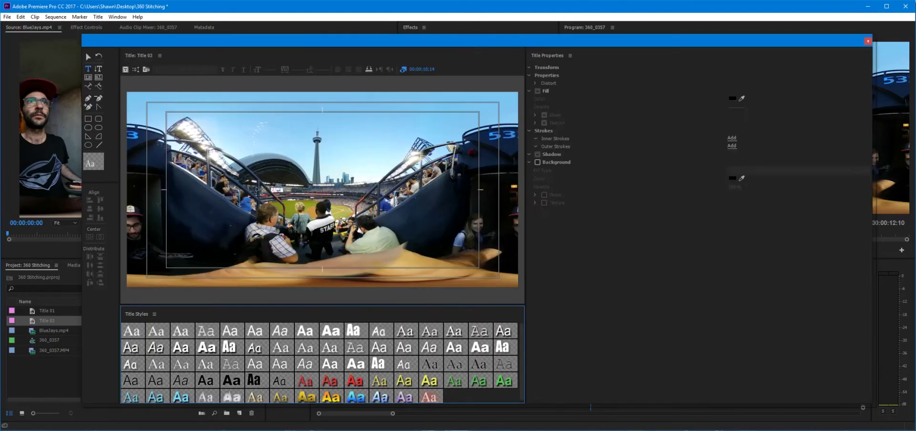
{"action": "type", "text": "TH"}
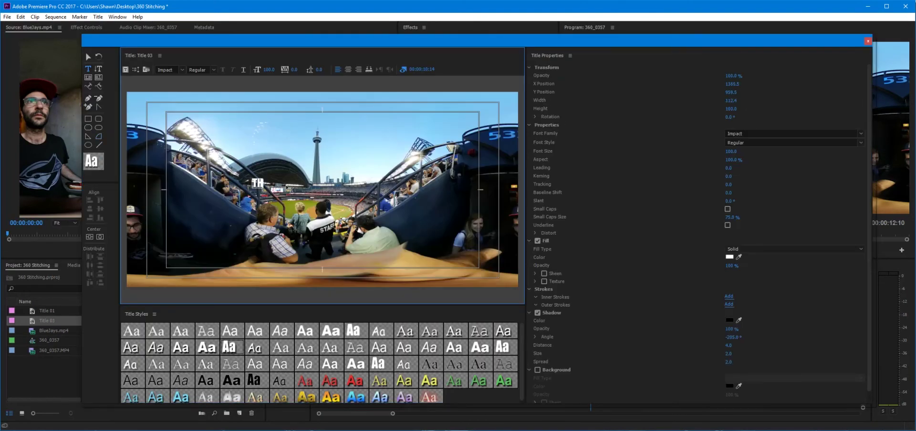
{"action": "type", "text": "ANKS FOR W"}
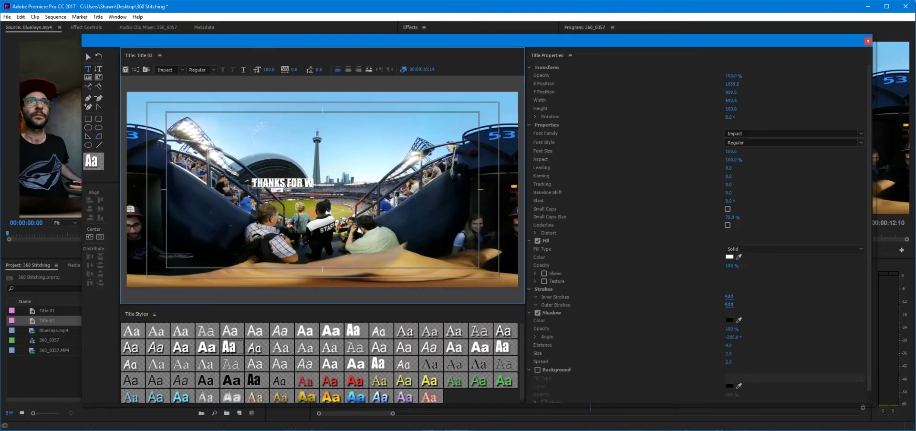
{"action": "type", "text": "ATCHING!"}
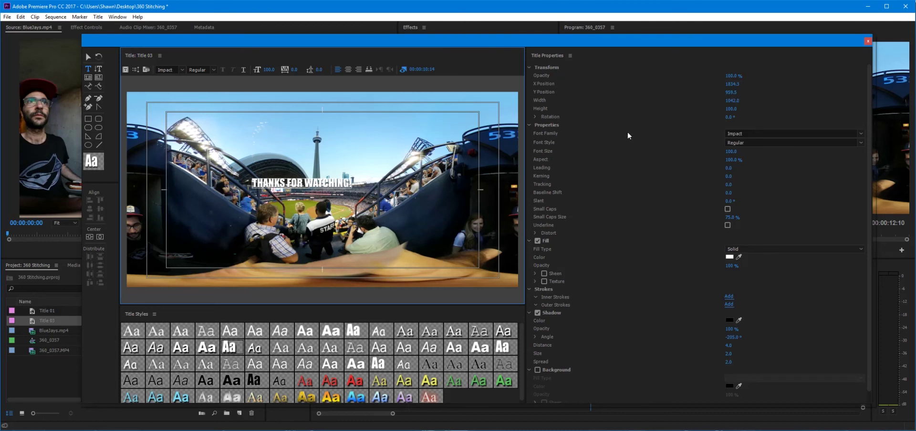
{"action": "left_click_drag", "start_coordinate": [725, 154], "coordinate": [735, 348]}
Close the Titler, trim Title 03's start later, and check it at 00:00:10:20.
{"action": "left_click", "coordinate": [867, 41]}
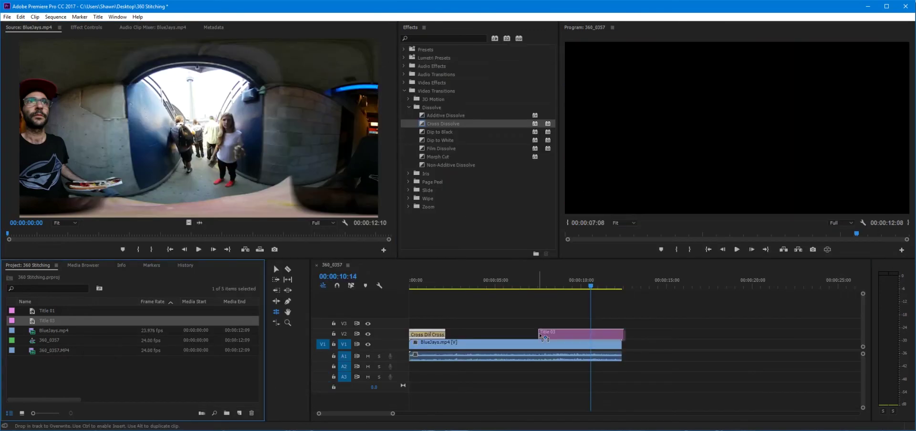
{"action": "left_click_drag", "start_coordinate": [541, 334], "coordinate": [595, 333]}
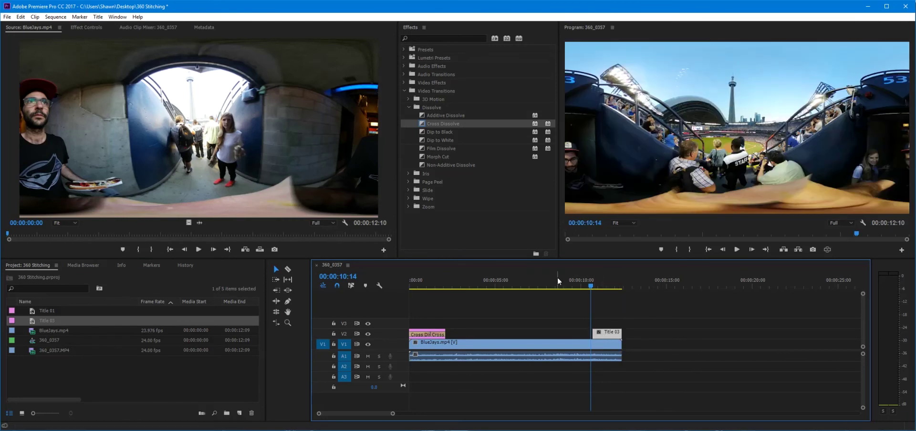
{"action": "left_click_drag", "start_coordinate": [568, 284], "coordinate": [616, 286]}
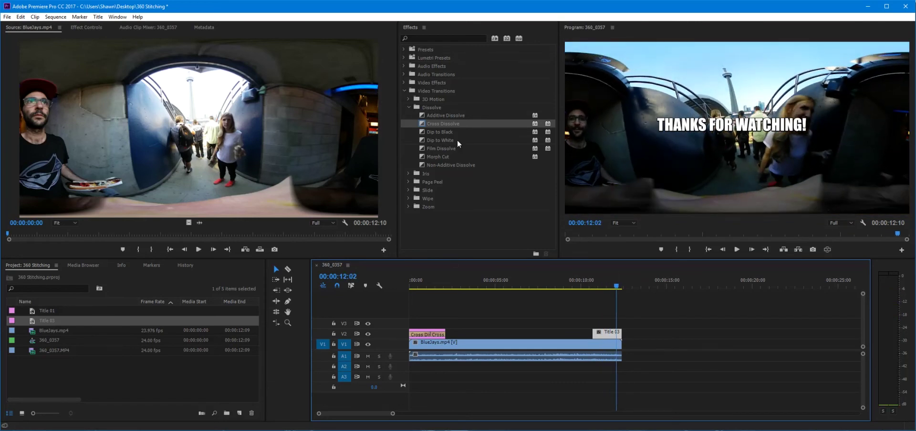
Add Dip to Black at the ends of the BlueJays clip and Title 03, then preview the fade.
{"action": "left_click_drag", "start_coordinate": [423, 131], "coordinate": [615, 344]}
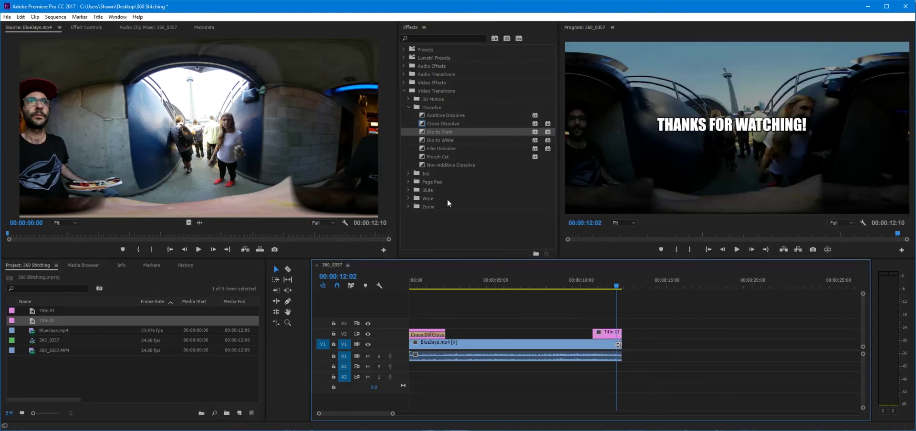
{"action": "left_click_drag", "start_coordinate": [425, 132], "coordinate": [616, 334]}
{"action": "left_click_drag", "start_coordinate": [547, 284], "coordinate": [626, 289]}
Open the sequence's Export Settings and preview the frame around 00:00:05:15.
{"action": "left_click", "coordinate": [9, 18]}
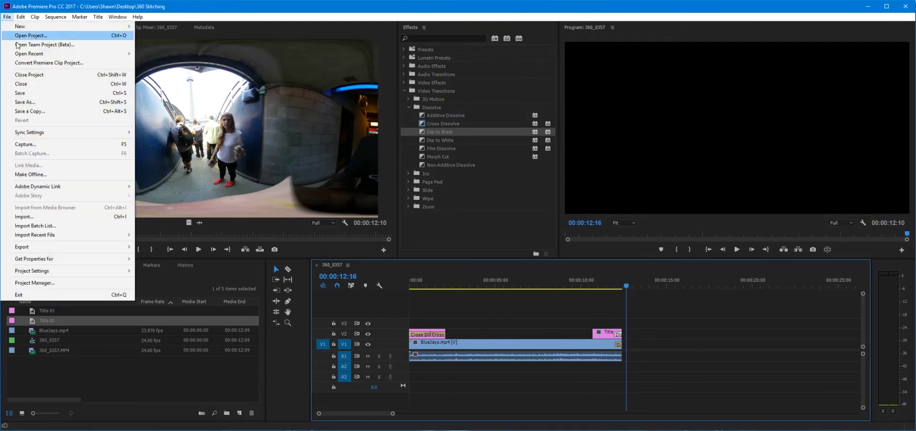
{"action": "mouse_move", "coordinate": [53, 246]}
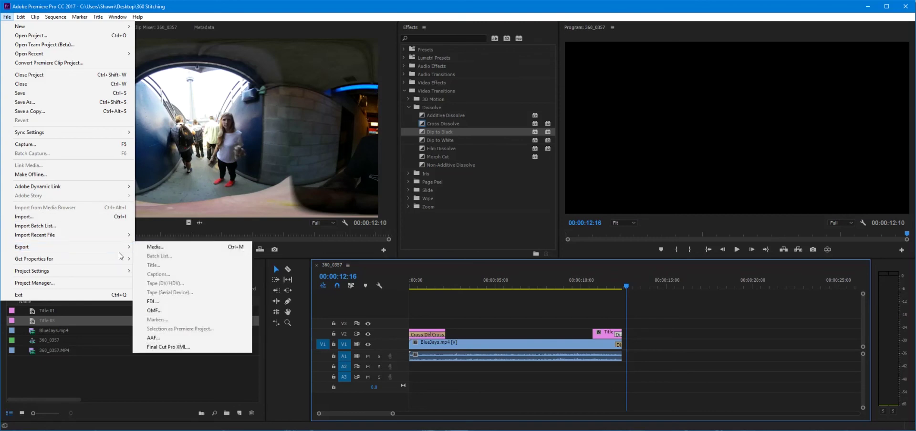
{"action": "left_click", "coordinate": [192, 251]}
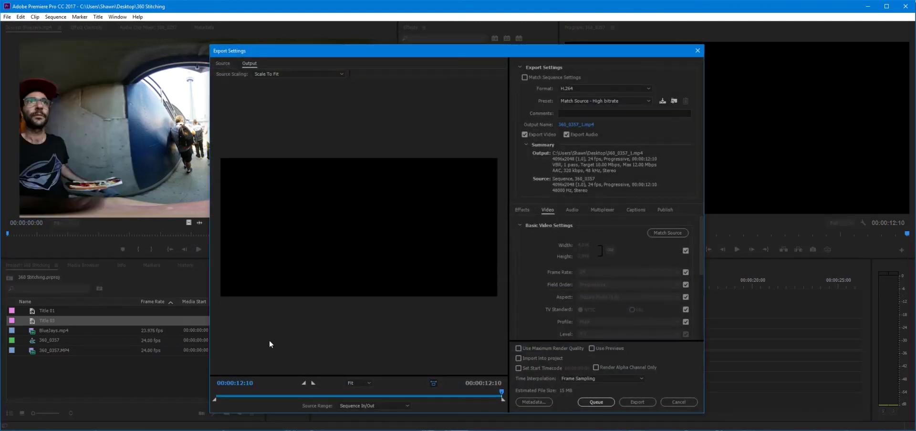
{"action": "left_click_drag", "start_coordinate": [237, 395], "coordinate": [317, 395]}
{"action": "left_click", "coordinate": [345, 395]}
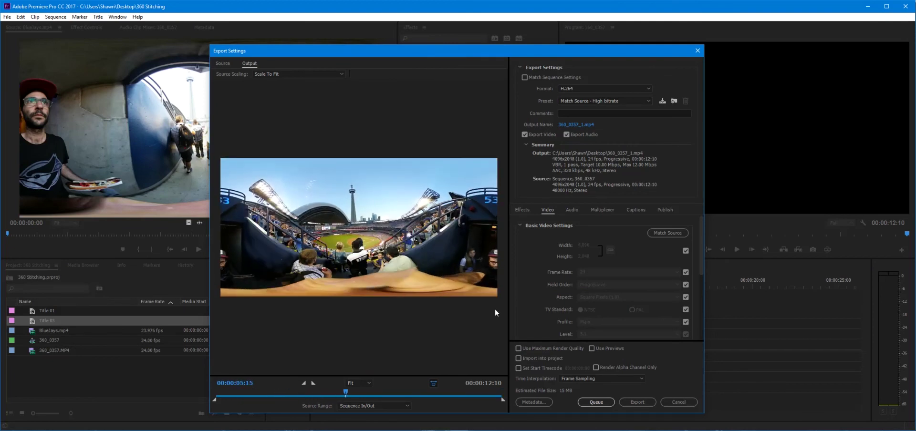
Name the output file 'BLUE JAYS EXPORT' and keep the H.264 format.
{"action": "left_click", "coordinate": [576, 126]}
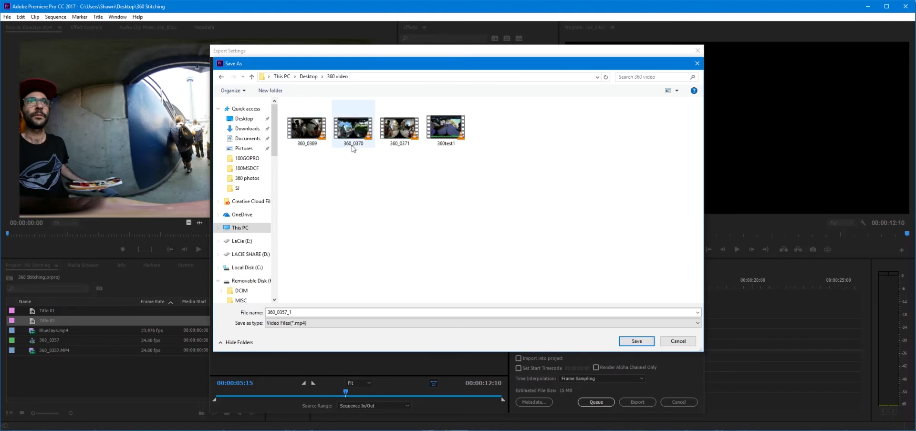
{"action": "type", "text": "BLUE JAYS EXPORT"}
{"action": "left_click", "coordinate": [636, 340]}
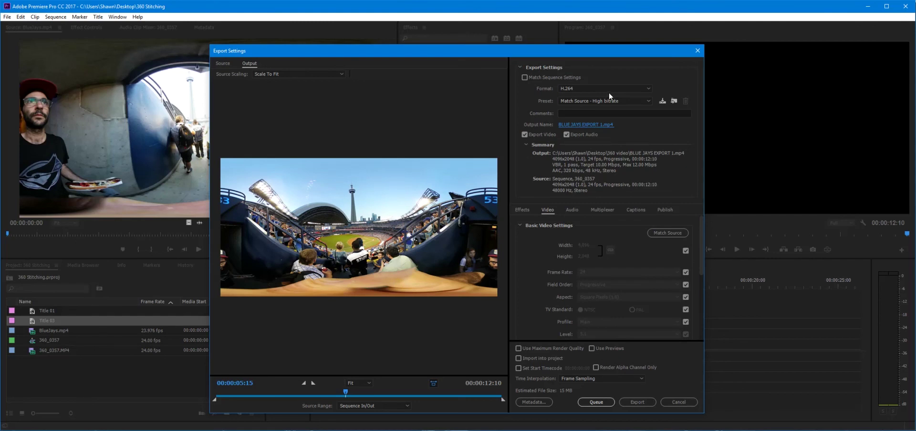
{"action": "left_click", "coordinate": [648, 90]}
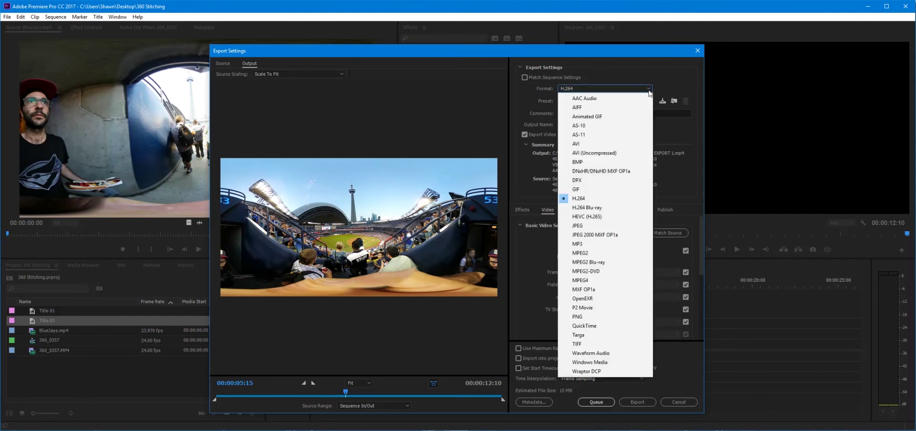
{"action": "left_click", "coordinate": [572, 193]}
Mark the video as Monoscopic VR, enable Maximum Render Quality, and start the export.
{"action": "scroll", "coordinate": [612, 260], "scroll_direction": "down", "scroll_amount": 6}
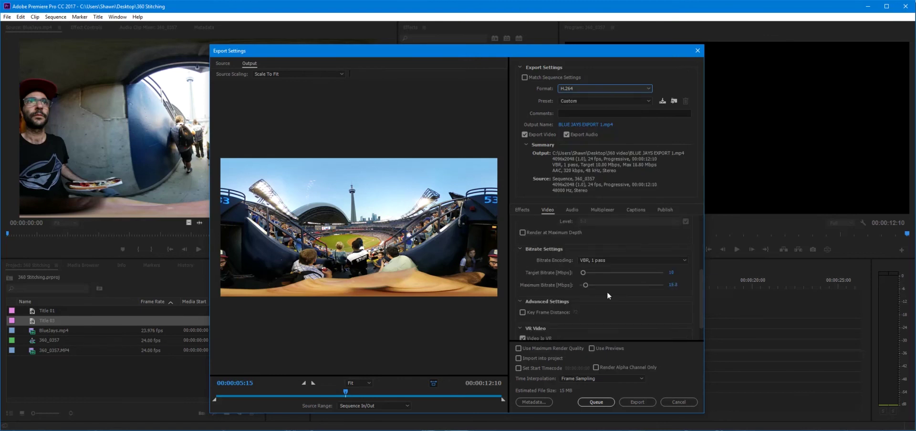
{"action": "left_click", "coordinate": [523, 327]}
{"action": "left_click", "coordinate": [522, 328]}
{"action": "scroll", "coordinate": [567, 305], "scroll_direction": "down", "scroll_amount": 1}
{"action": "left_click", "coordinate": [627, 329]}
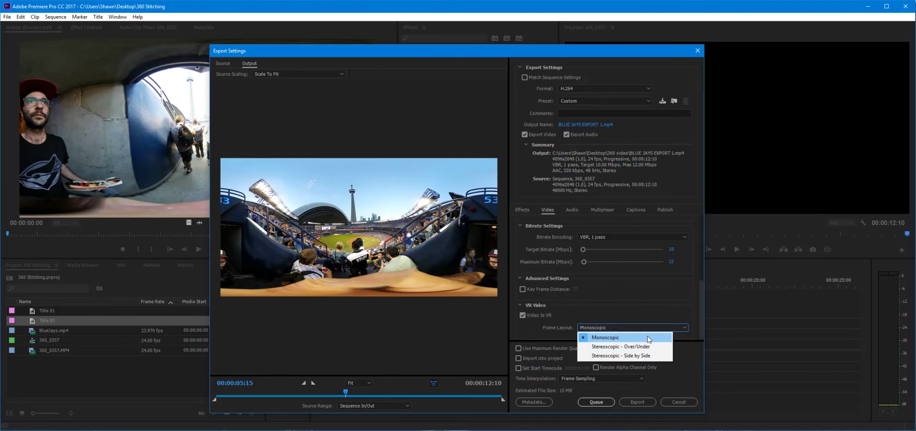
{"action": "left_click", "coordinate": [648, 339]}
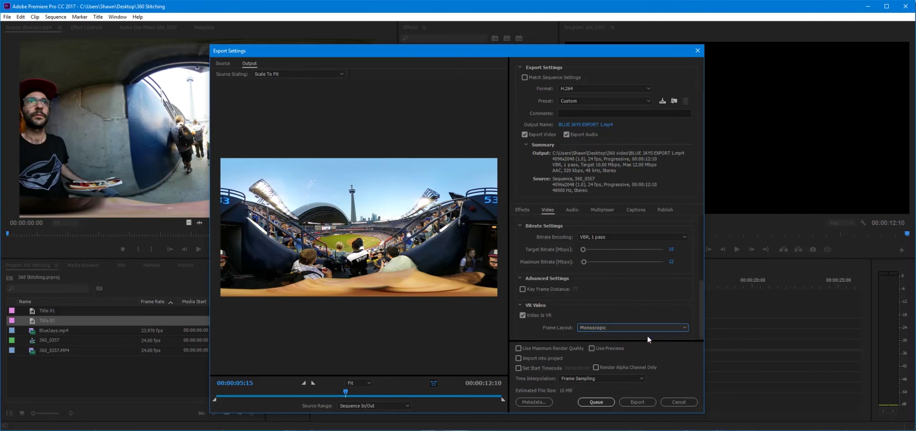
{"action": "left_click", "coordinate": [584, 348]}
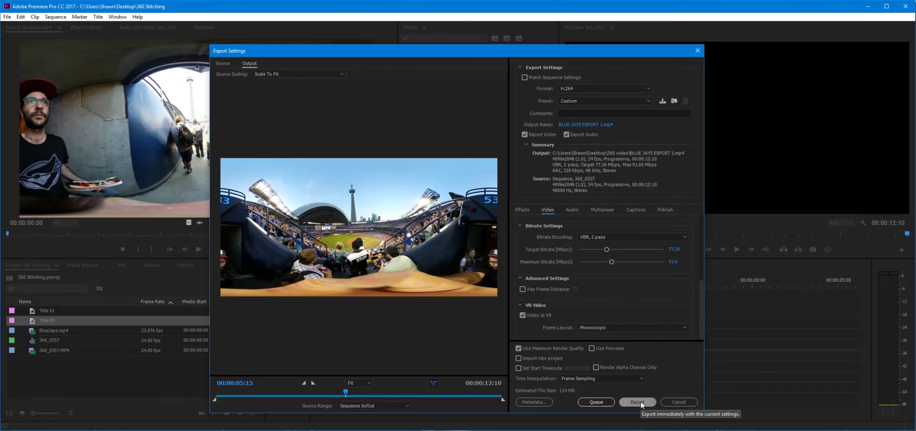
{"action": "left_click", "coordinate": [639, 403]}
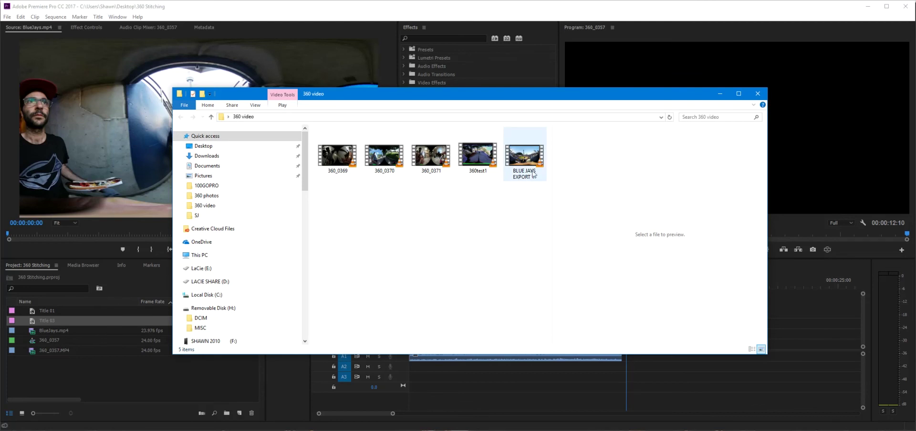
Select BLUE JAYS EXPORT 1 in the 360 video folder to preview it.
{"action": "left_click", "coordinate": [533, 174]}
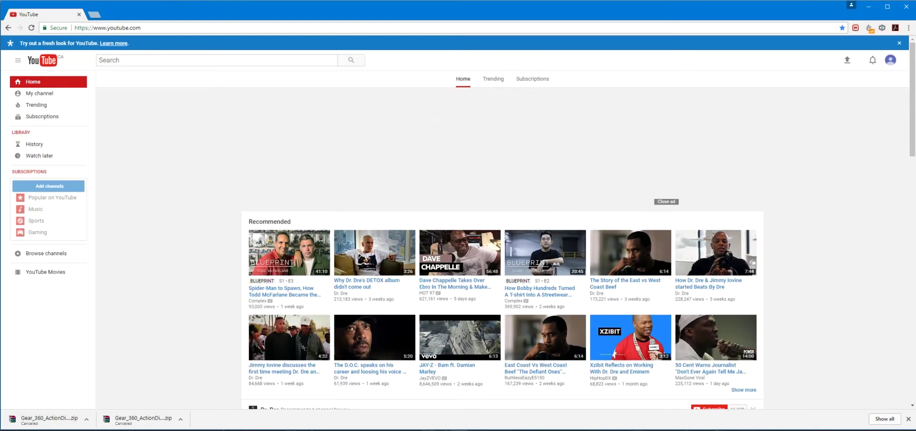
Open the video's upload details page and highlight the note that a 360 video was uploaded.
{"action": "left_click", "coordinate": [848, 64]}
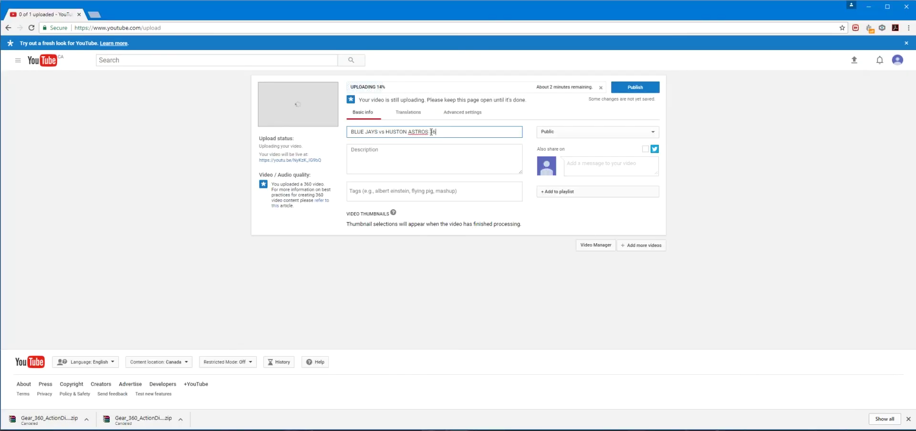
{"action": "left_click", "coordinate": [393, 148]}
{"action": "left_click_drag", "start_coordinate": [271, 184], "coordinate": [294, 186]}
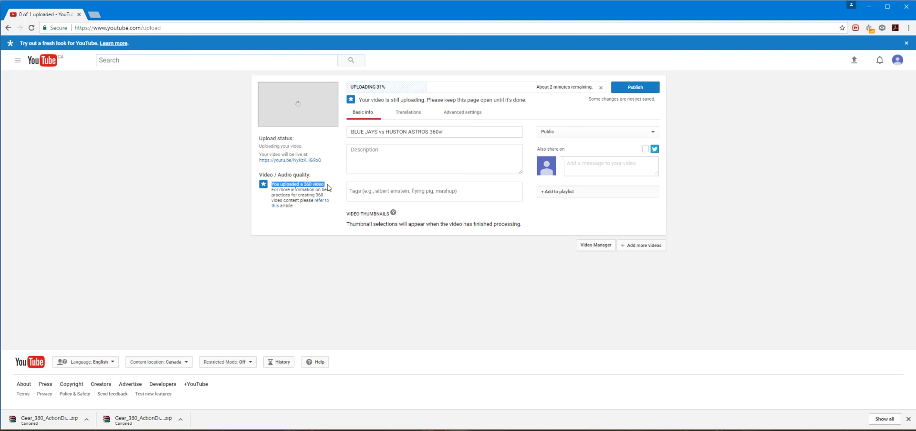
Read YouTube's Upload 360-degree videos help, expanding Steps 1 and 2 and the Spatial Audio page.
{"action": "right_click", "coordinate": [325, 201]}
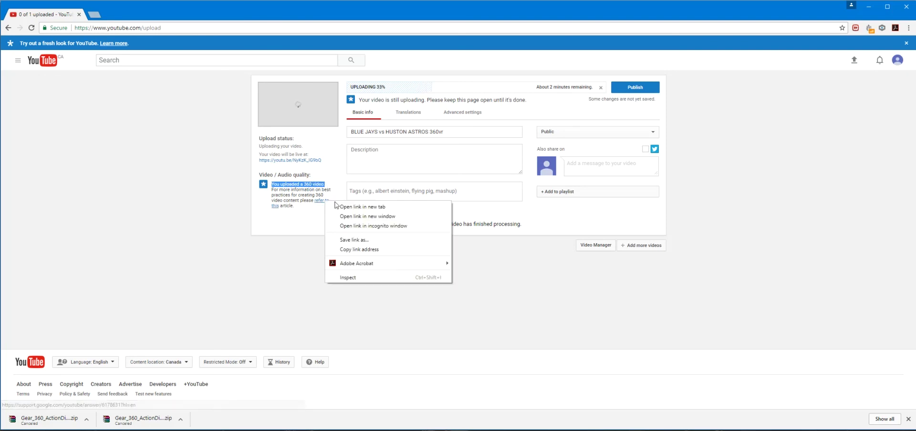
{"action": "left_click", "coordinate": [355, 207]}
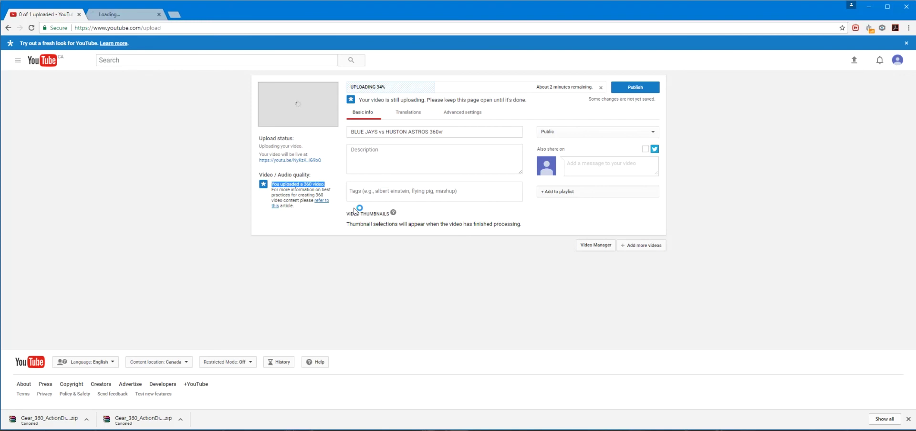
{"action": "left_click", "coordinate": [128, 18]}
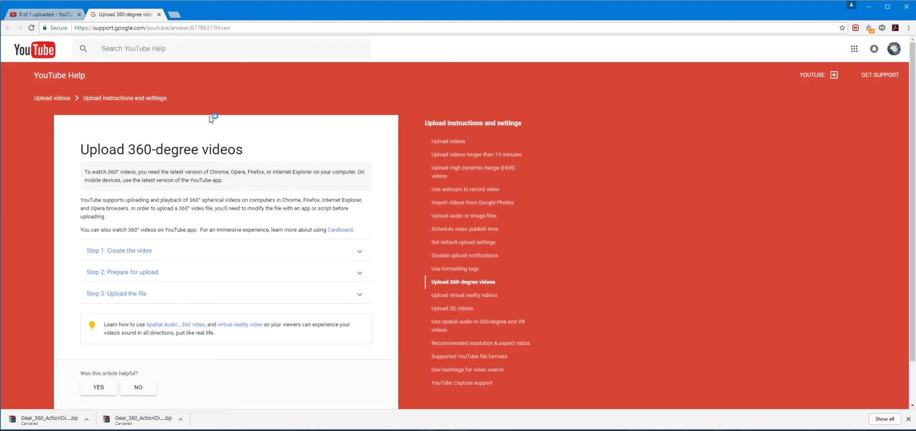
{"action": "scroll", "coordinate": [210, 117], "scroll_direction": "down", "scroll_amount": 2}
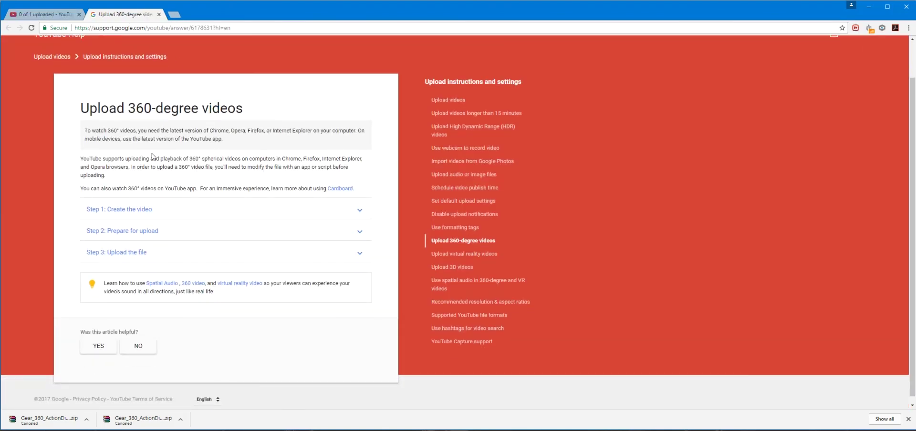
{"action": "left_click", "coordinate": [359, 211]}
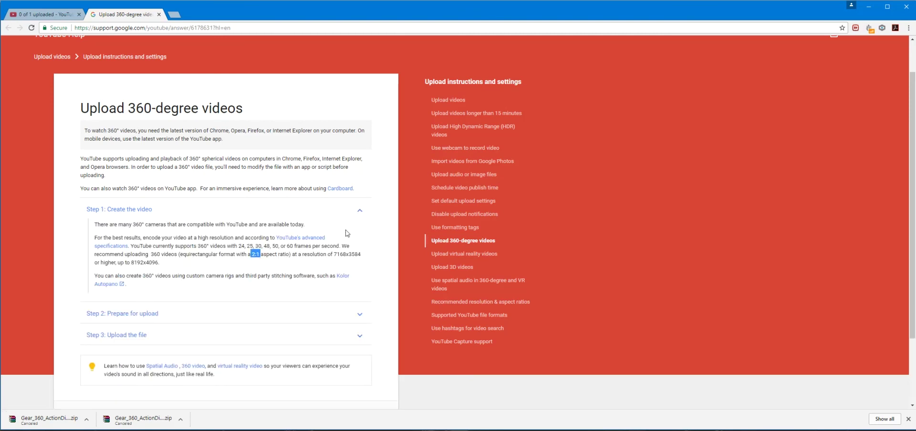
{"action": "left_click", "coordinate": [359, 314]}
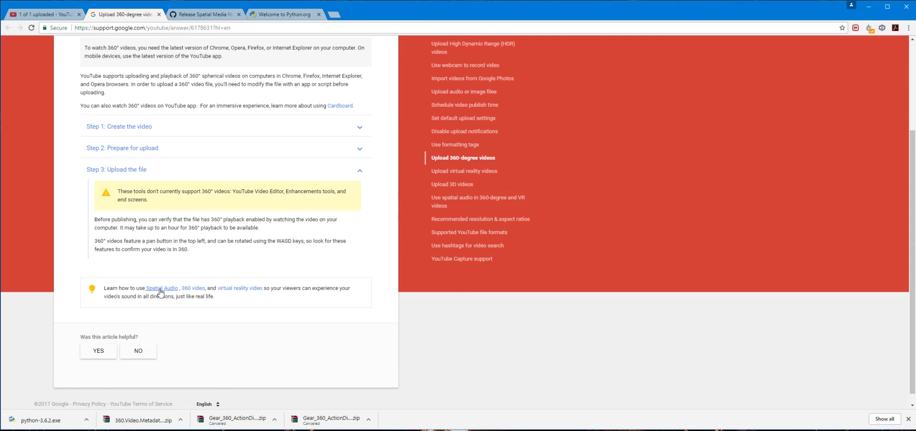
{"action": "left_click", "coordinate": [160, 290]}
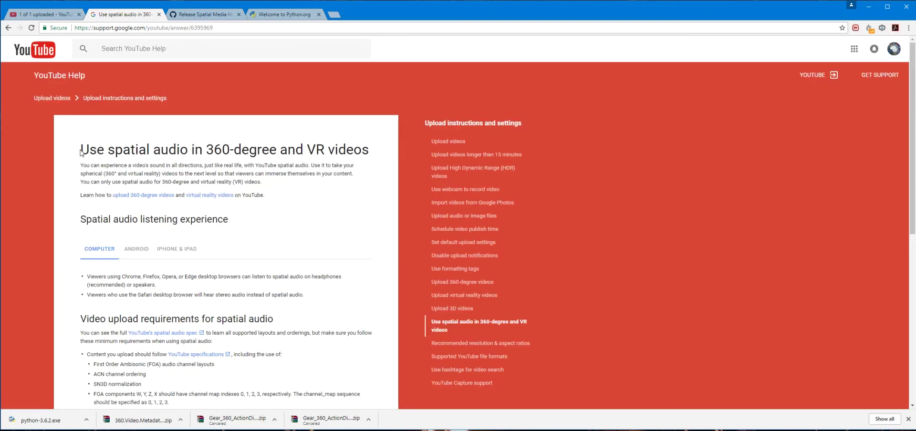
{"action": "left_click_drag", "start_coordinate": [80, 152], "coordinate": [364, 153]}
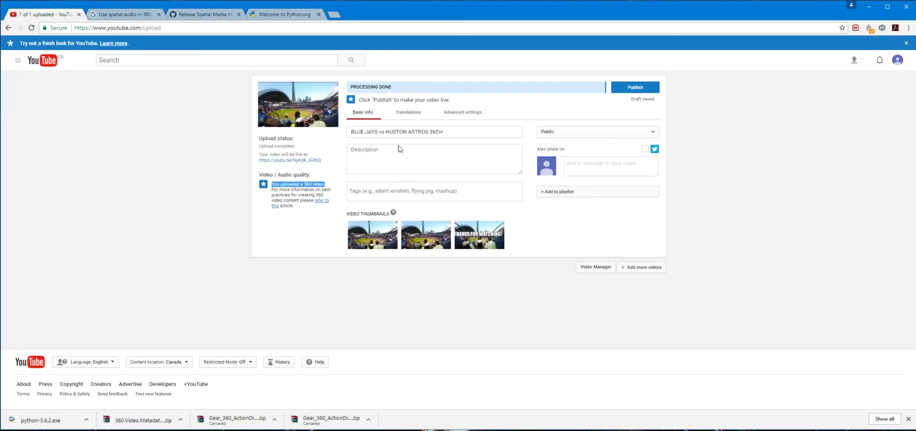
Add description '360 Stitching test' and tags bluejays, vr, 360, 360vr, samsung director, 360 stitching, skydome; publish.
{"action": "left_click", "coordinate": [400, 149]}
{"action": "type", "text": "360 Stitching test"}
{"action": "left_click", "coordinate": [407, 191]}
{"action": "type", "text": "bluejays,vr,360,360vr,samsung director,360 stitching"}
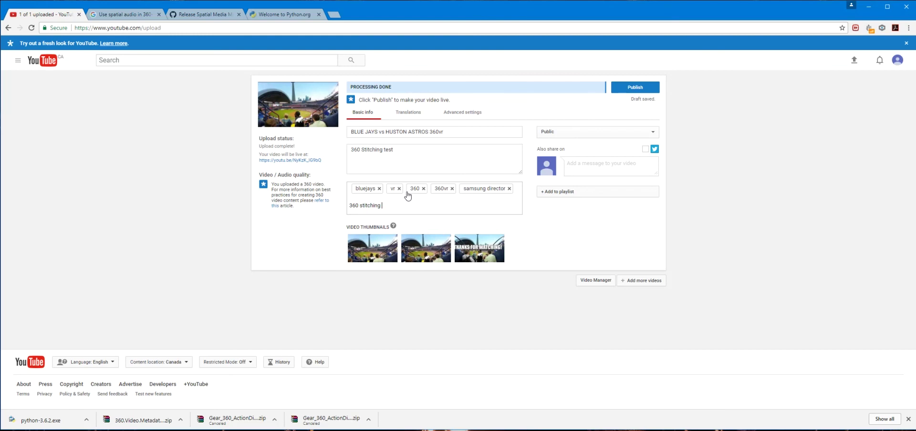
{"action": "type", "text": ",skydome,"}
{"action": "left_click", "coordinate": [631, 87]}
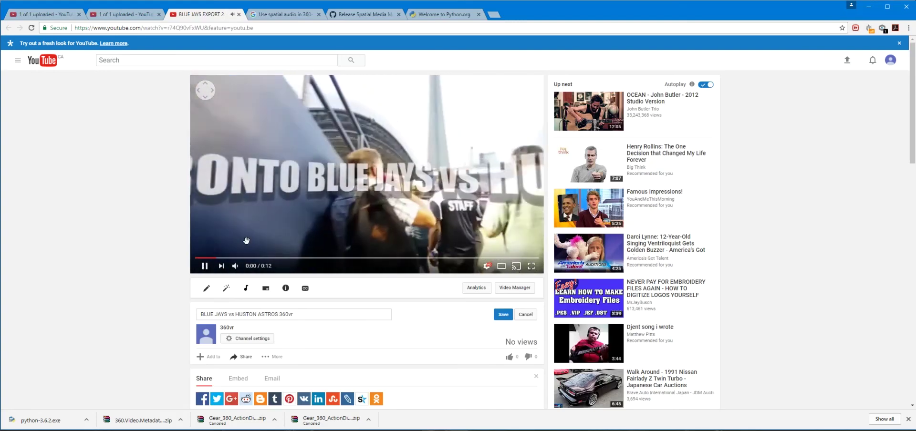
Pause the video in theater mode, turn the view toward the CN Tower, and view quality options.
{"action": "left_click", "coordinate": [284, 205]}
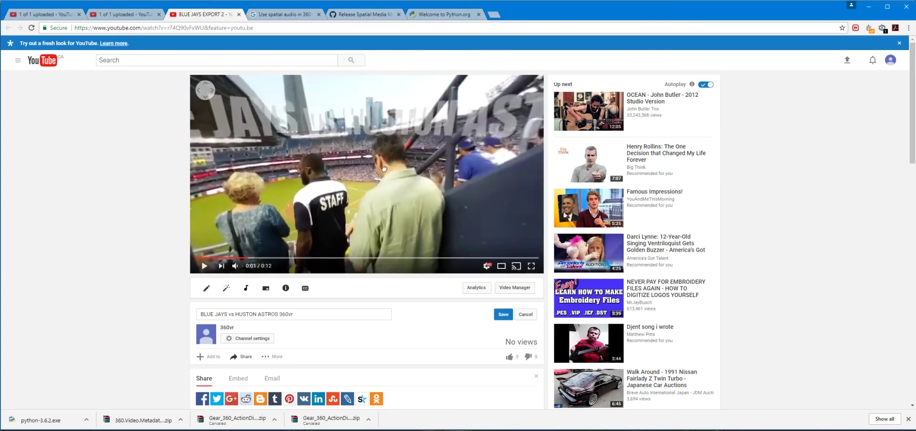
{"action": "left_click", "coordinate": [501, 266]}
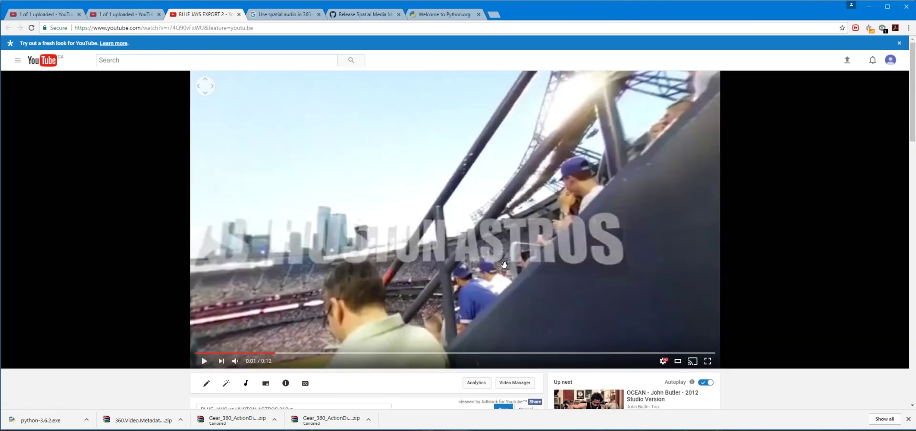
{"action": "left_click_drag", "start_coordinate": [518, 253], "coordinate": [571, 266]}
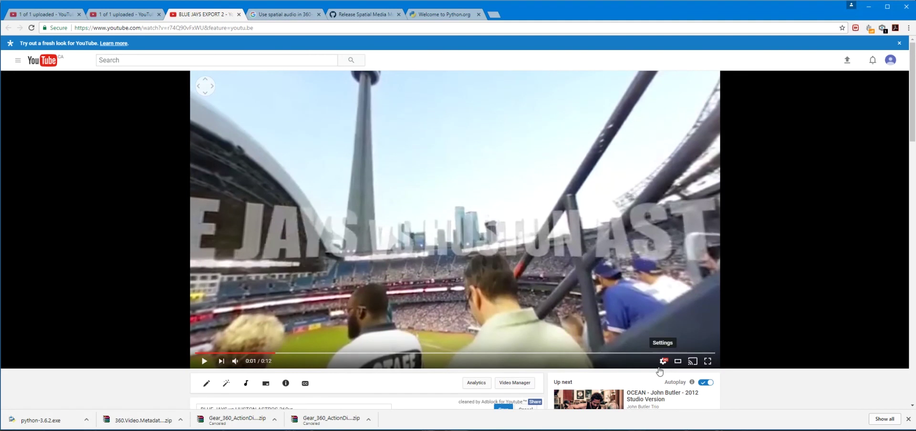
{"action": "left_click", "coordinate": [664, 363]}
{"action": "left_click", "coordinate": [679, 340]}
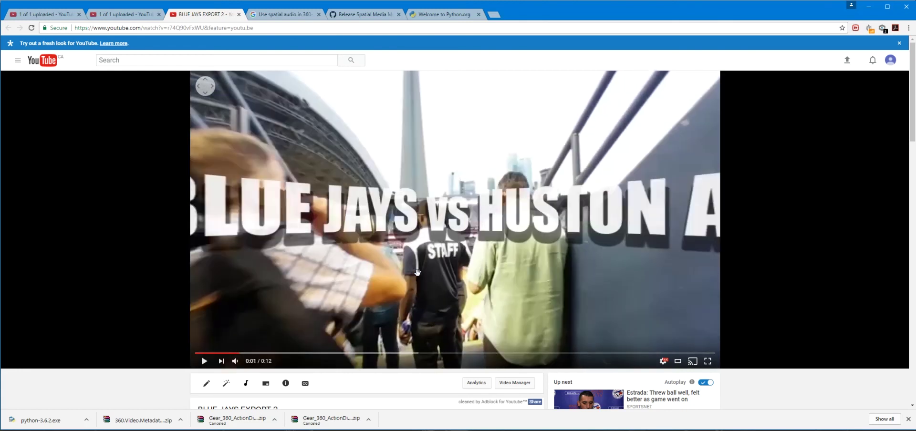
Turn the 360 view to the title text, play briefly, and pause at 0:03.
{"action": "left_click_drag", "start_coordinate": [368, 253], "coordinate": [334, 324]}
{"action": "left_click", "coordinate": [205, 362]}
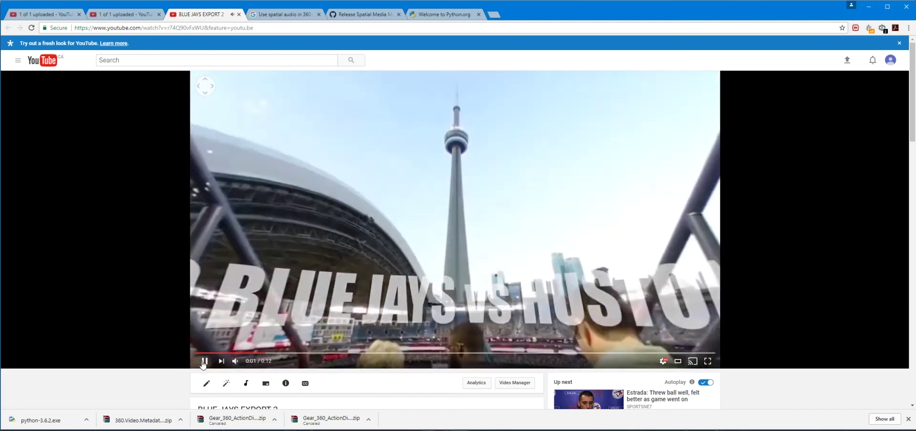
{"action": "left_click", "coordinate": [205, 361]}
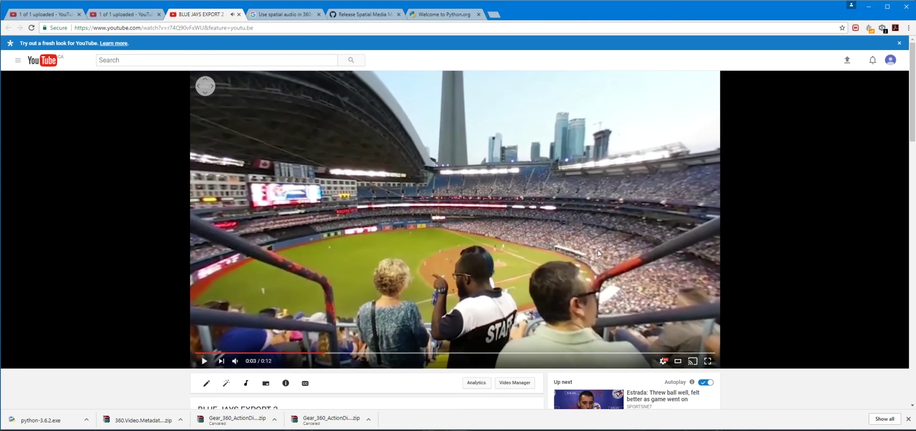